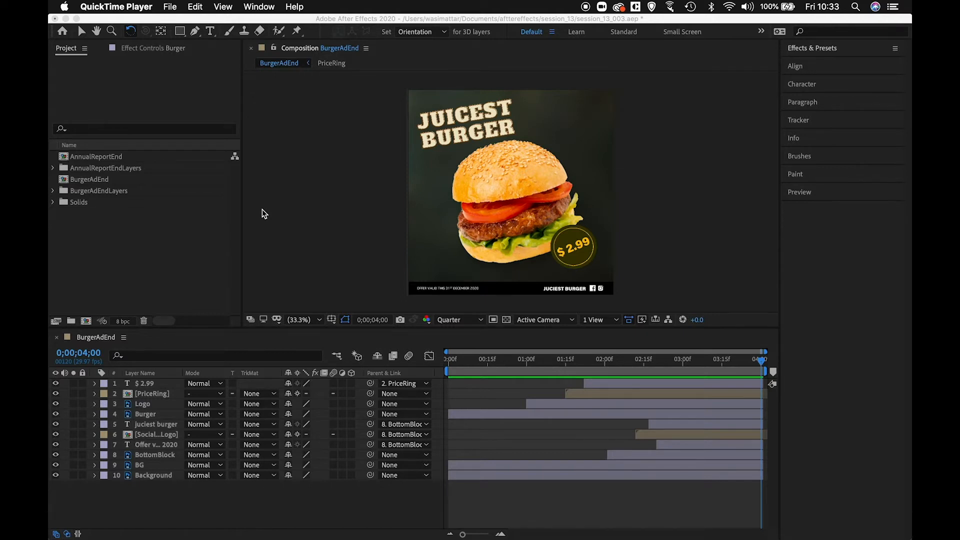
# - Preview the BurgerAdEnd animation from the beginning and move the playhead to its end at 4 seconds
pyautogui.click(447, 361)
pyautogui.click(447, 362)
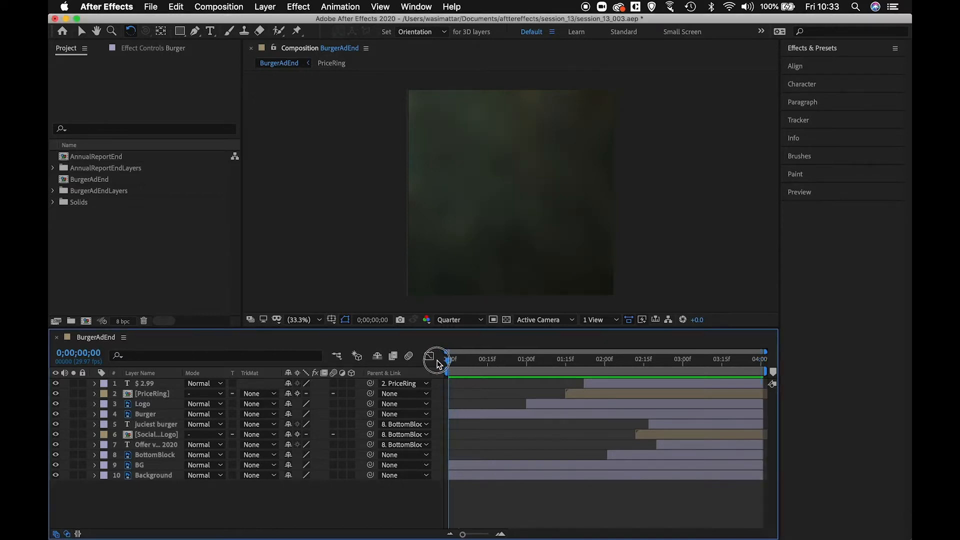
pyautogui.press('space')
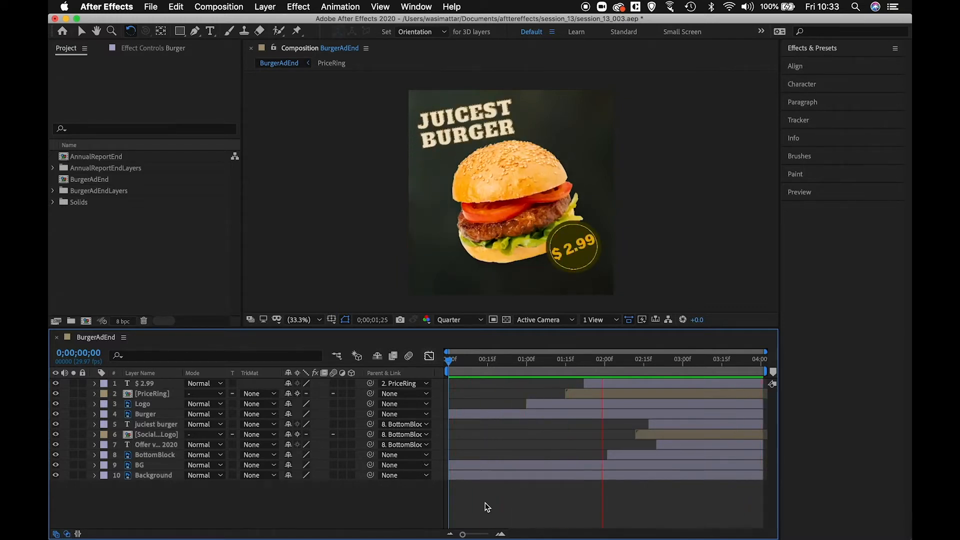
pyautogui.click(711, 367)
pyautogui.moveTo(711, 369); pyautogui.dragTo(762, 371)
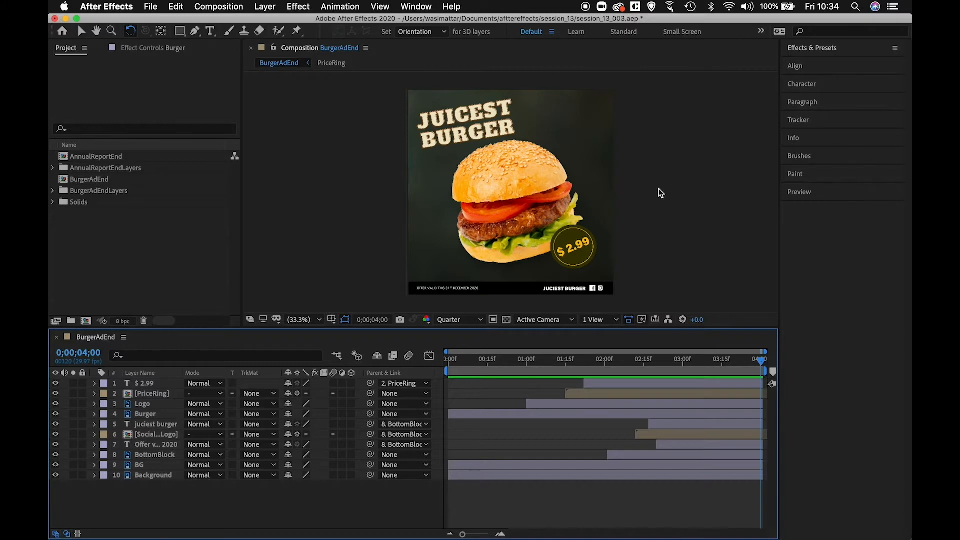
# - Switch to Photoshop and rename the BG copy layer of the BurgerAd document to BG
pyautogui.press('super+Tab')
pyautogui.press('super+Tab')
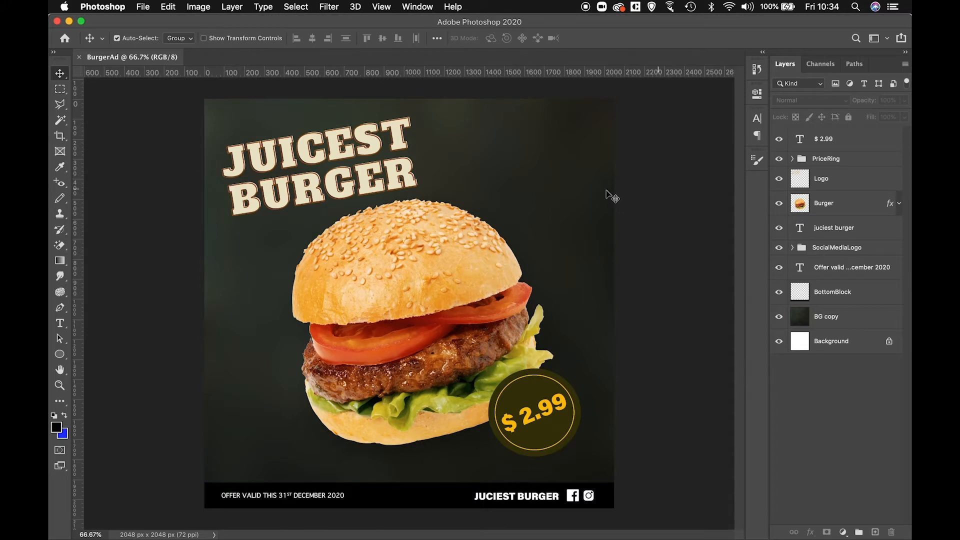
pyautogui.moveTo(543, 539)
pyautogui.doubleClick(836, 317)
pyautogui.click(837, 317)
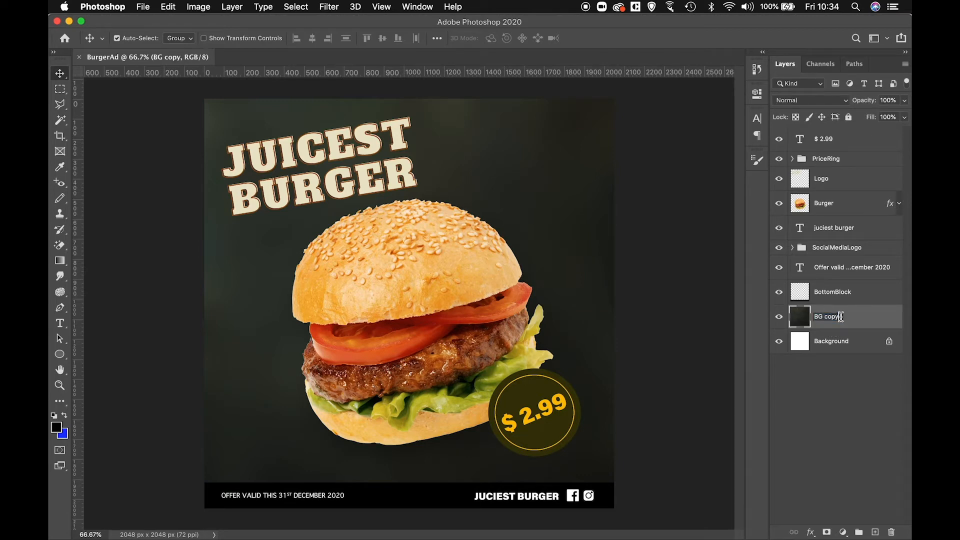
pyautogui.press('BackSpace')
pyautogui.press('BackSpace')
pyautogui.press('BackSpace')
pyautogui.press('BackSpace')
pyautogui.press('Return')
pyautogui.click(709, 334)
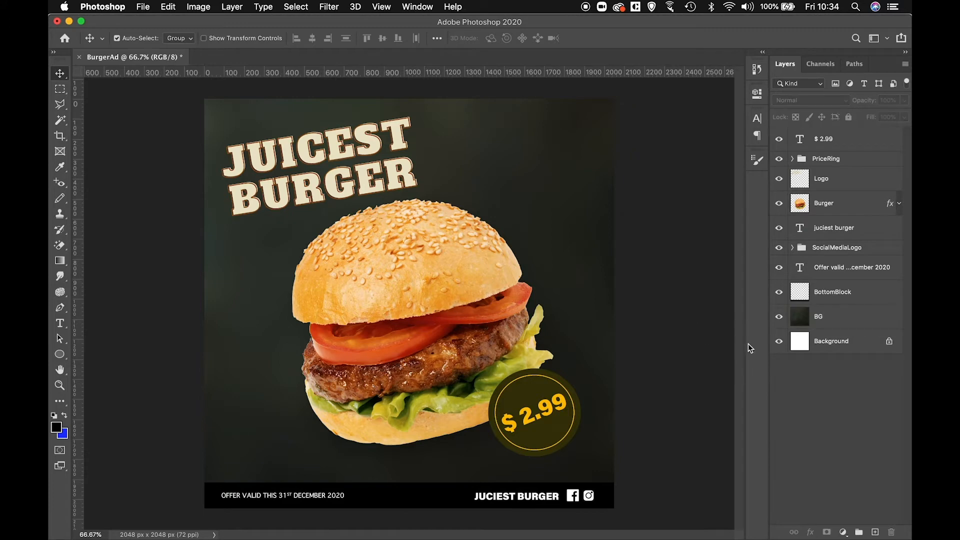
# - Hide and show the BG, BottomBlock, offer text and SocialMediaLogo layers in turn to identify their content
pyautogui.click(779, 317)
pyautogui.click(779, 317)
pyautogui.click(779, 293)
pyautogui.click(779, 293)
pyautogui.click(779, 293)
pyautogui.click(779, 293)
pyautogui.click(779, 268)
pyautogui.click(779, 268)
pyautogui.click(782, 251)
pyautogui.click(779, 250)
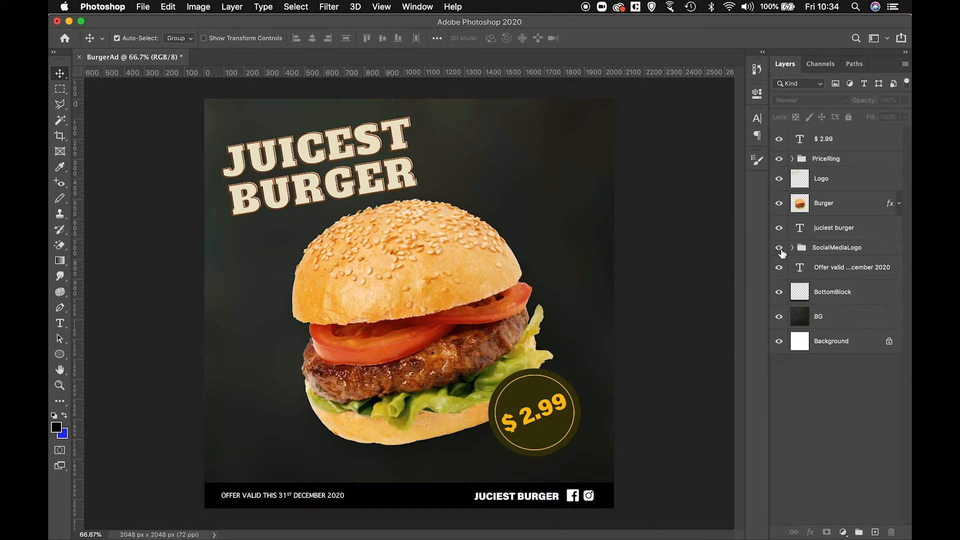
# - Toggle the visibility of the juciest burger text, Burger, Logo and PriceRing layers off and on to identify each one
pyautogui.click(779, 229)
pyautogui.click(780, 229)
pyautogui.click(780, 229)
pyautogui.click(780, 228)
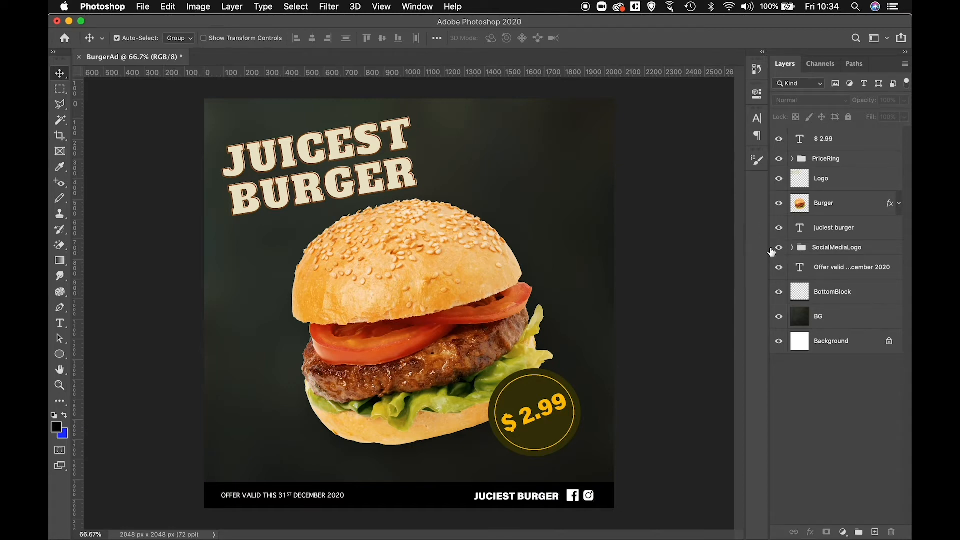
pyautogui.click(780, 204)
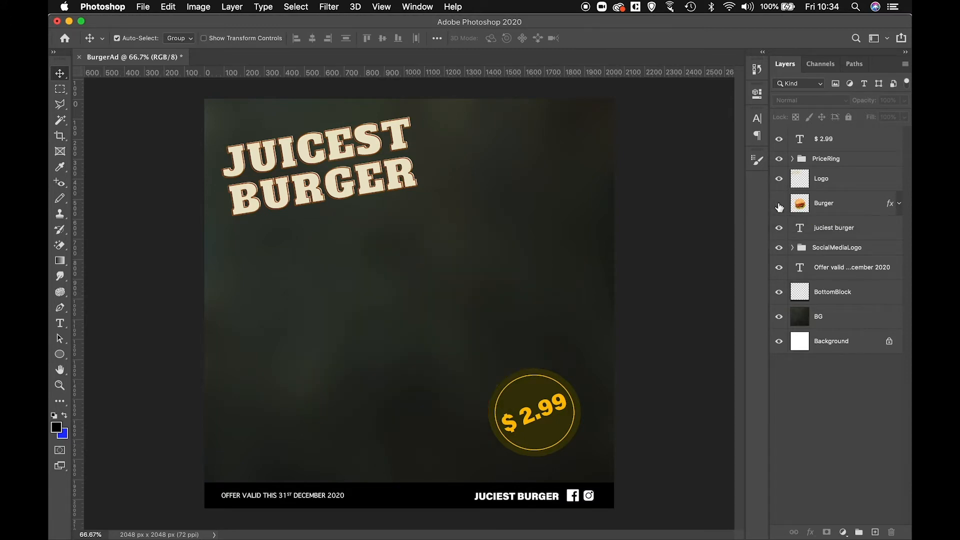
pyautogui.click(779, 204)
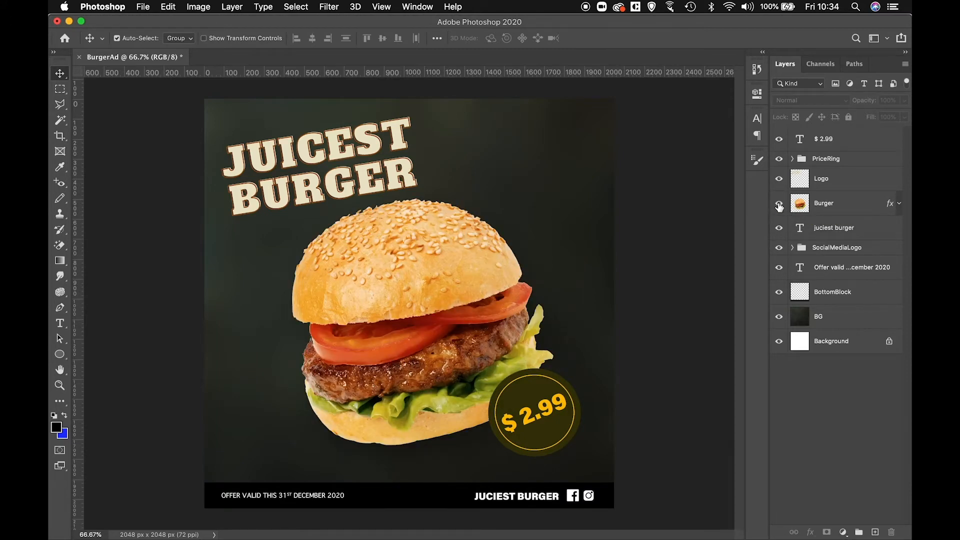
pyautogui.click(780, 179)
pyautogui.click(779, 179)
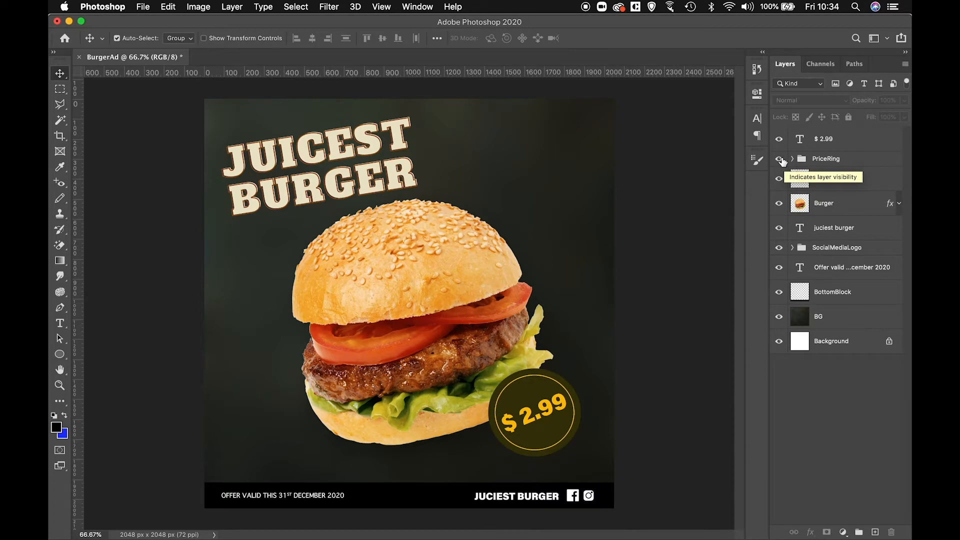
pyautogui.click(781, 159)
pyautogui.click(781, 160)
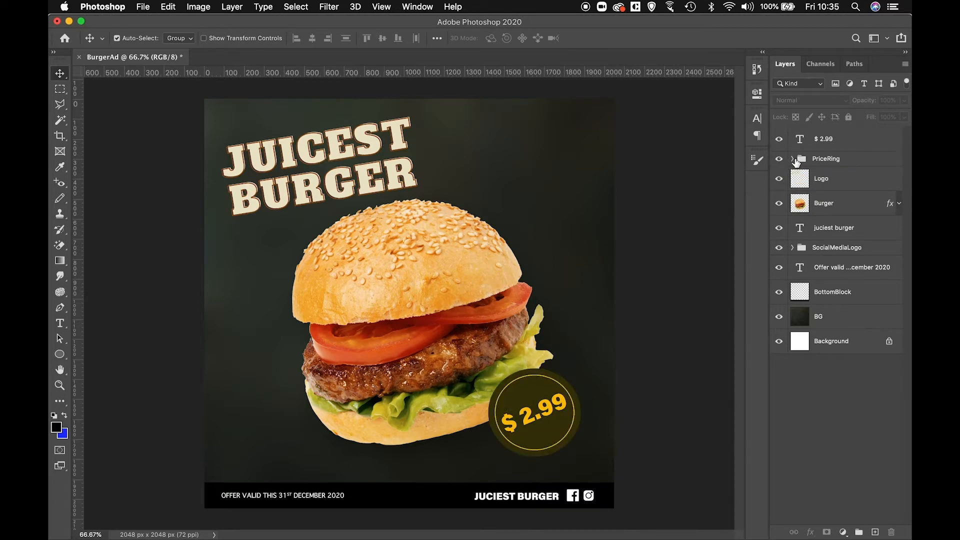
# - Expand the PriceRing group and toggle its OutRing and InRing layers off and on to inspect them
pyautogui.click(793, 159)
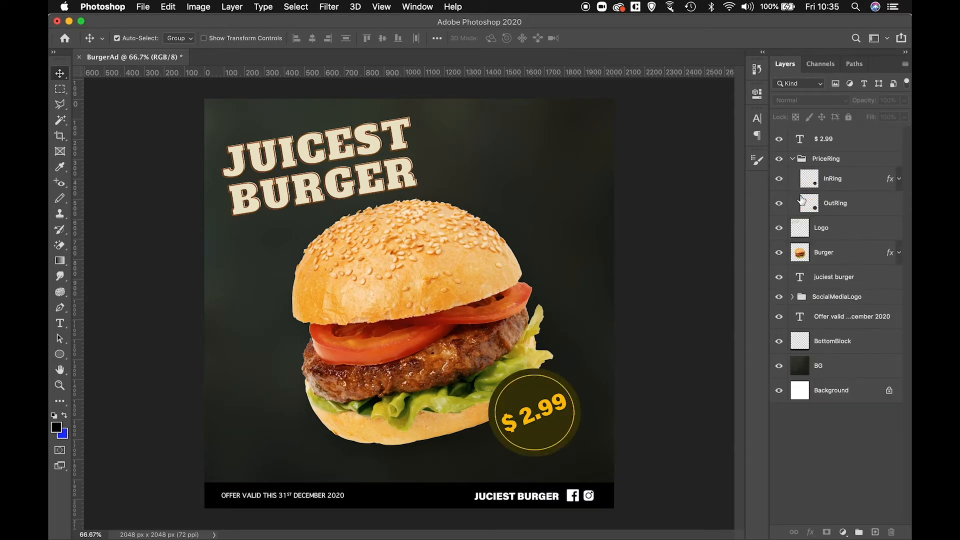
pyautogui.click(846, 205)
pyautogui.click(780, 204)
pyautogui.click(779, 203)
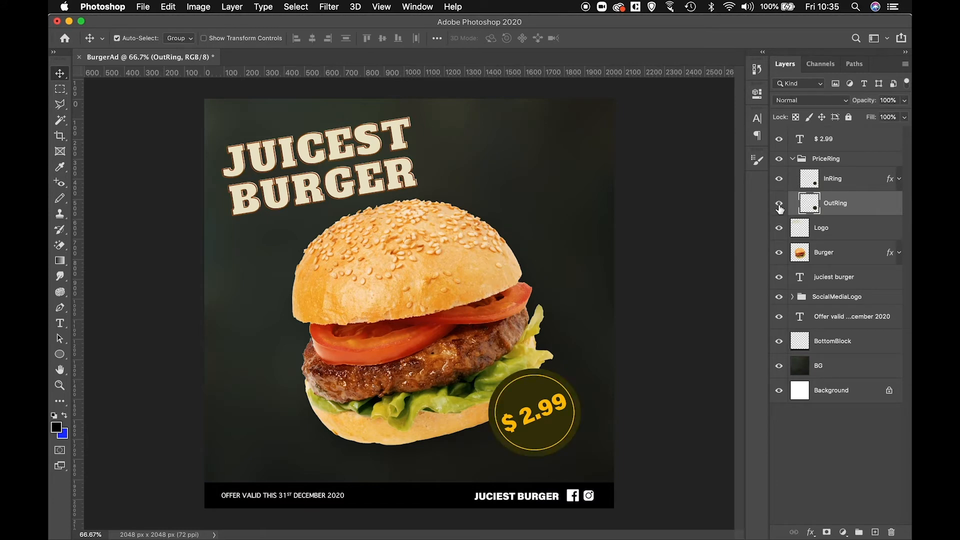
pyautogui.click(833, 182)
pyautogui.click(779, 179)
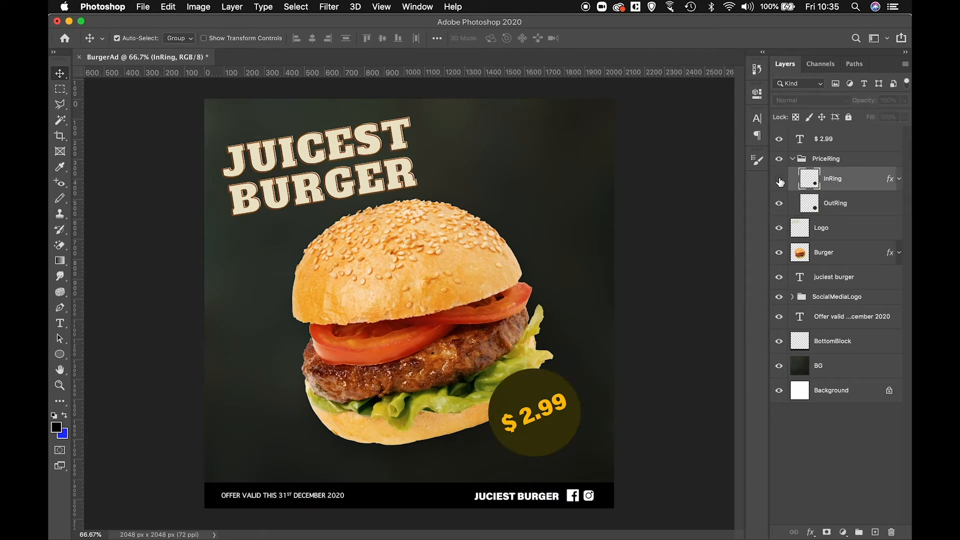
pyautogui.click(780, 179)
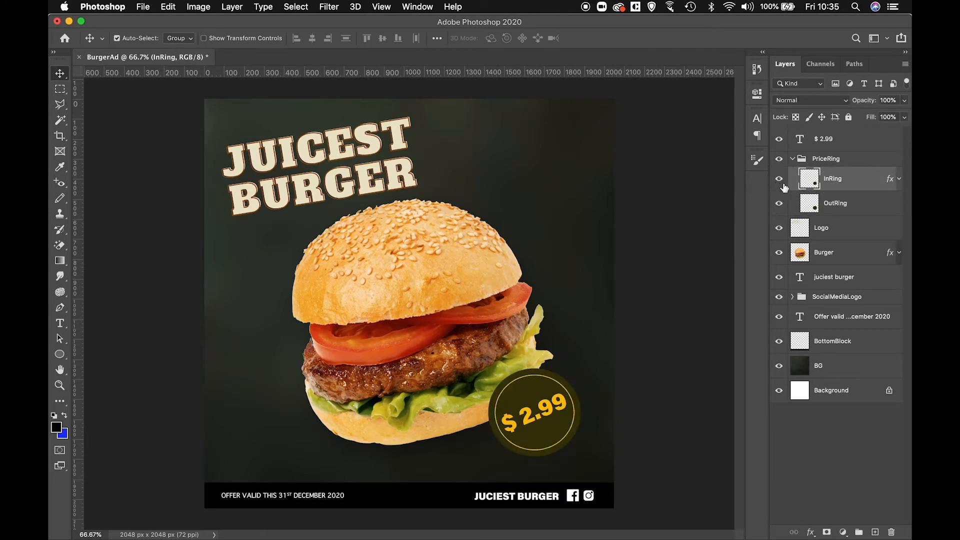
# - Inspect the layer effects applied to InRing and Burger, and select the $ 2.99 text layer
pyautogui.click(899, 180)
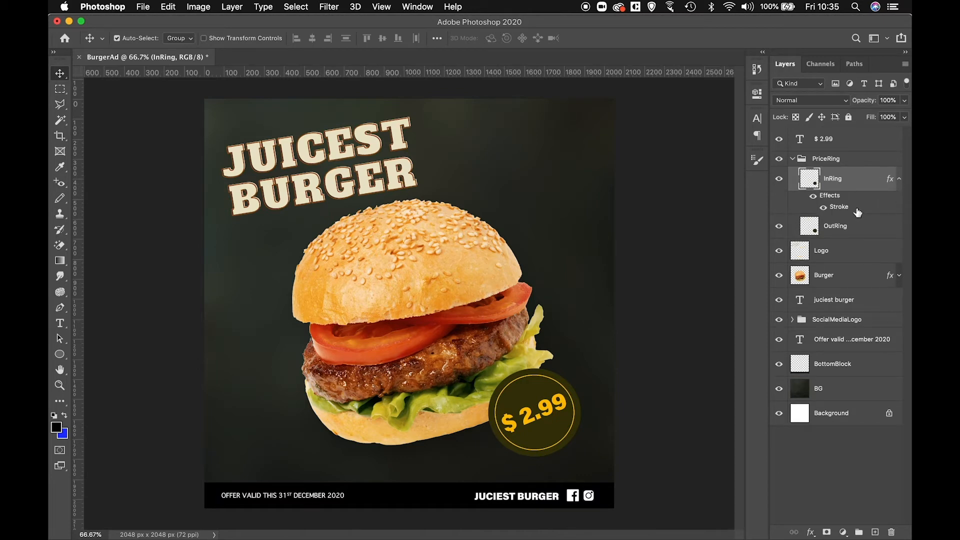
pyautogui.click(900, 179)
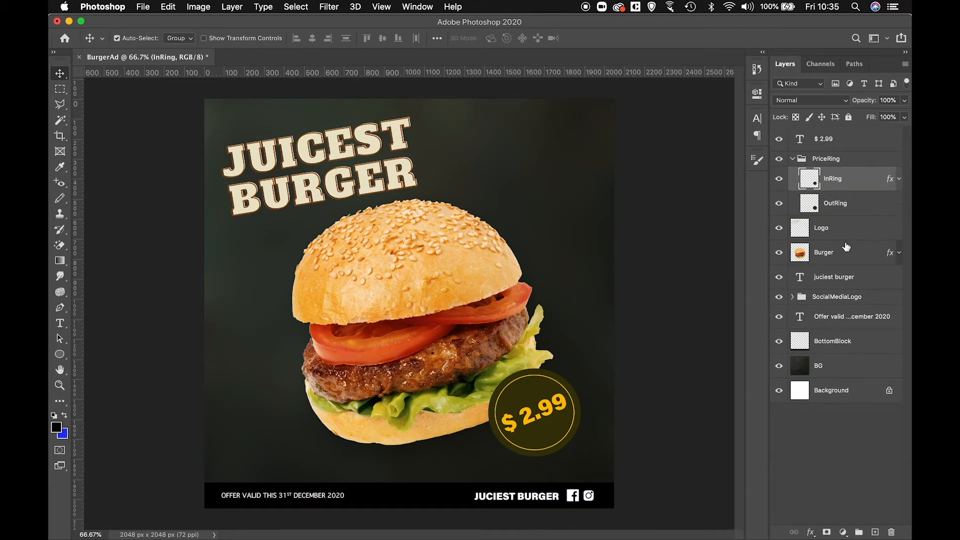
pyautogui.click(845, 239)
pyautogui.click(835, 257)
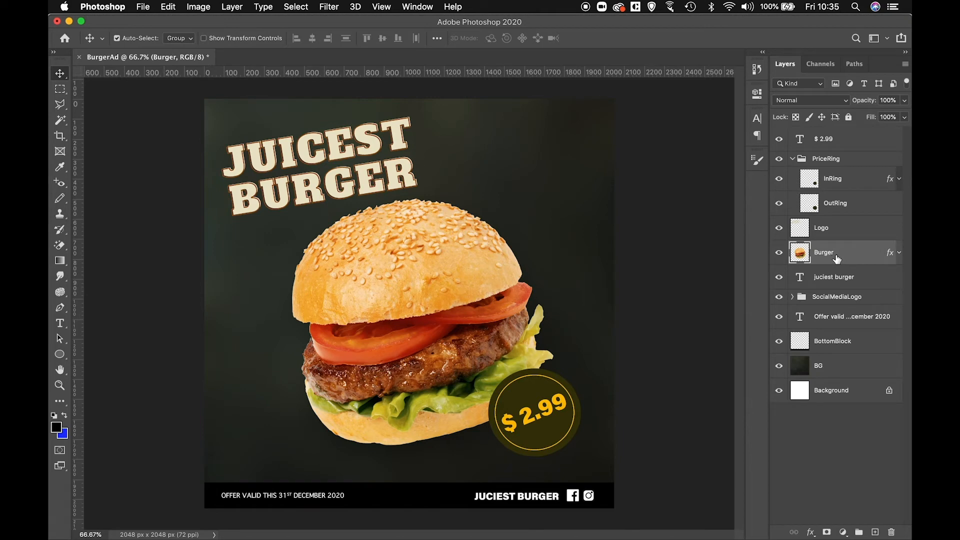
pyautogui.click(900, 253)
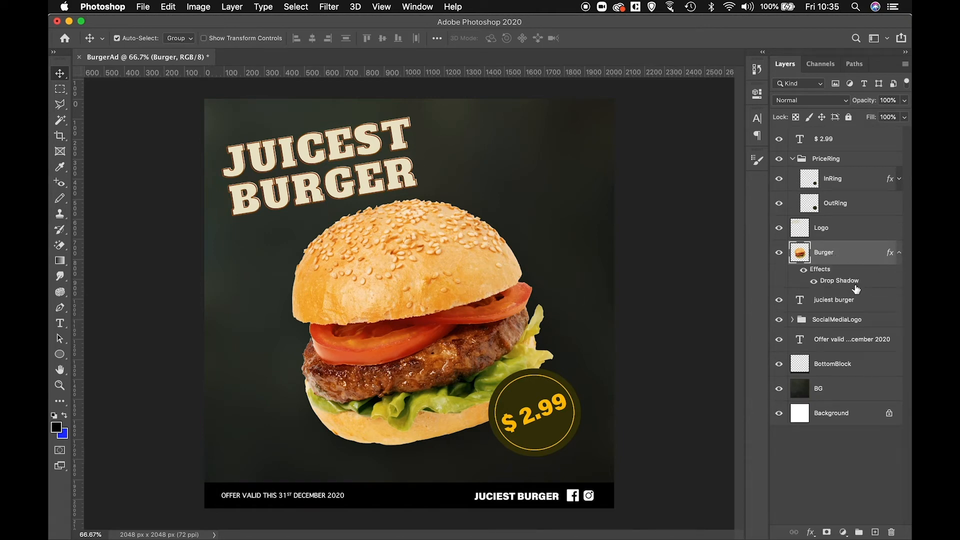
pyautogui.click(900, 253)
pyautogui.click(852, 141)
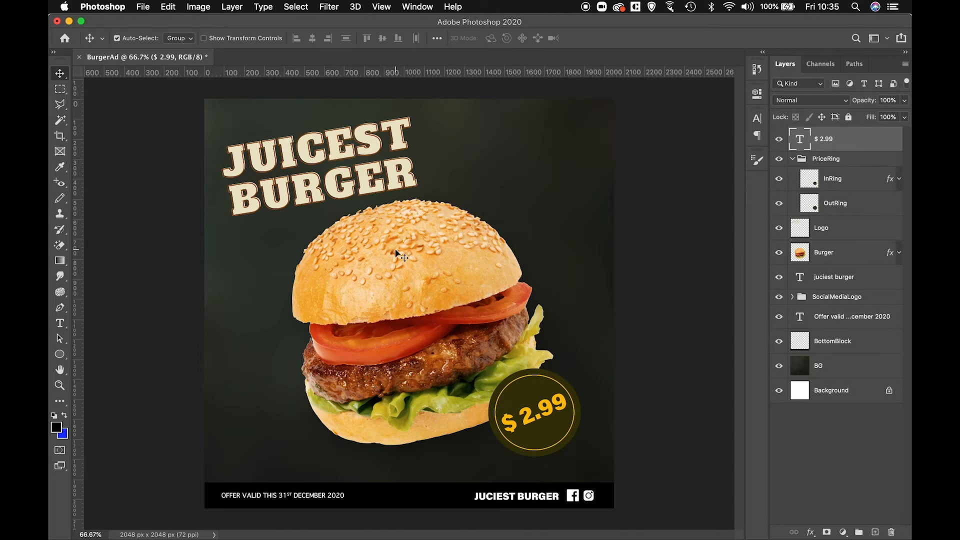
# - Switch to After Effects and open BurgerAd from the resource folder for import as Composition - Retain Layer Sizes
pyautogui.press('super+Tab')
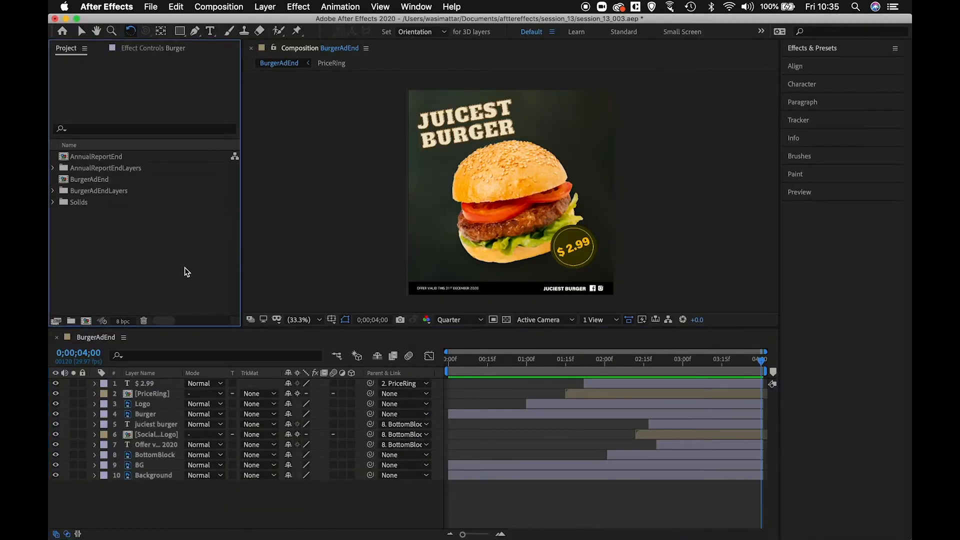
pyautogui.press('super+i')
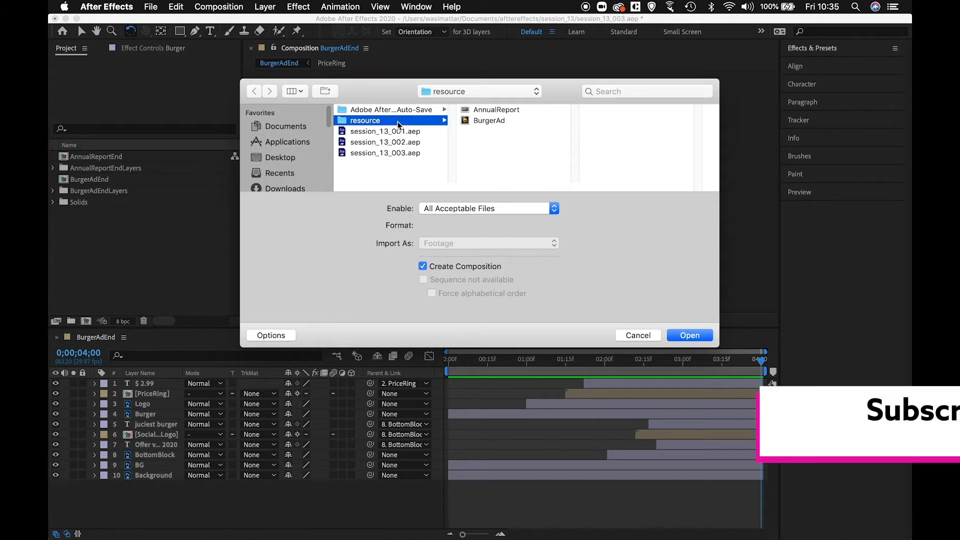
pyautogui.click(496, 120)
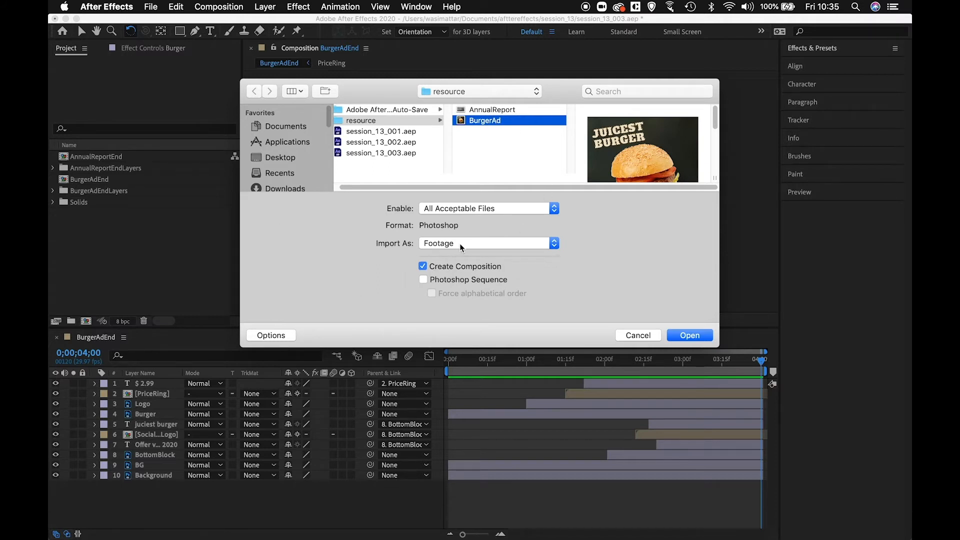
pyautogui.click(554, 245)
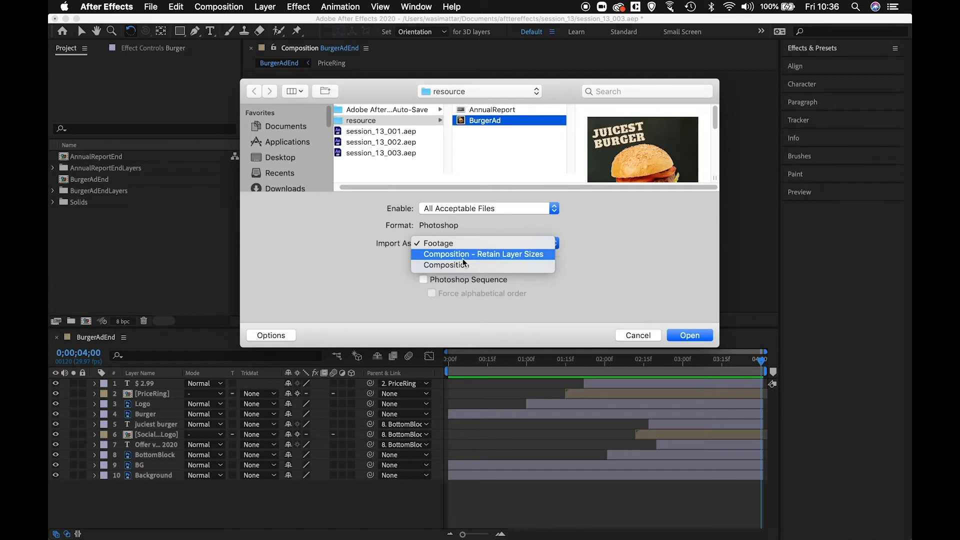
pyautogui.click(514, 255)
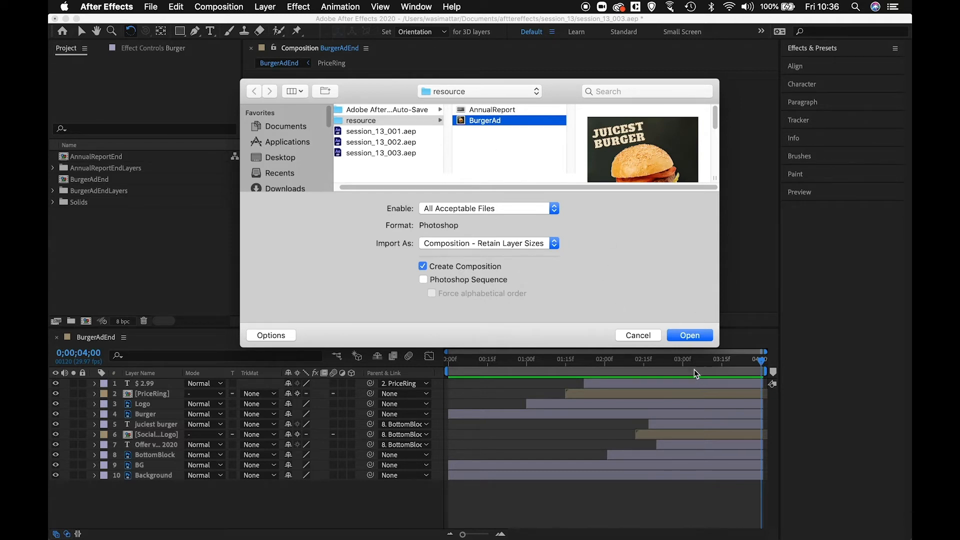
pyautogui.click(690, 335)
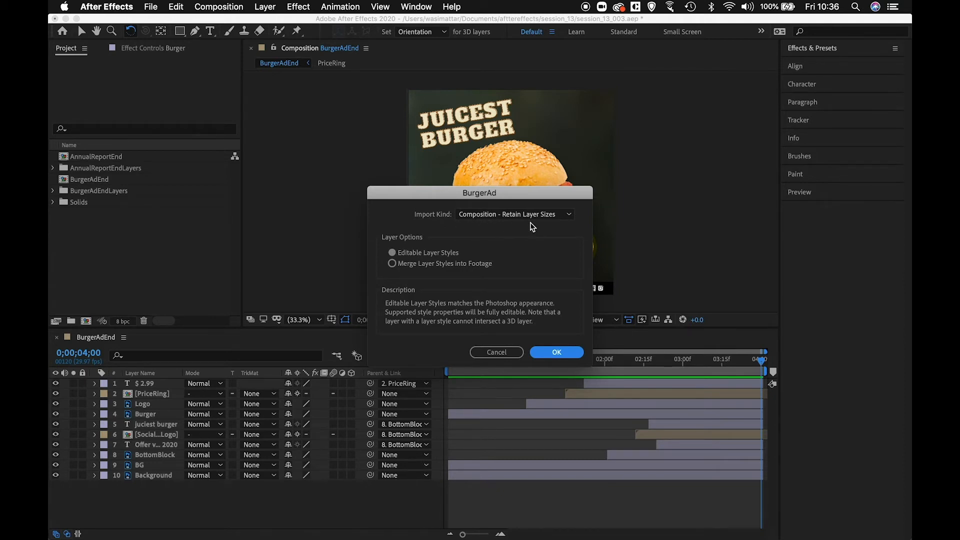
# - Compare the two layer style options and complete the BurgerAd import with Editable Layer Styles
pyautogui.click(452, 263)
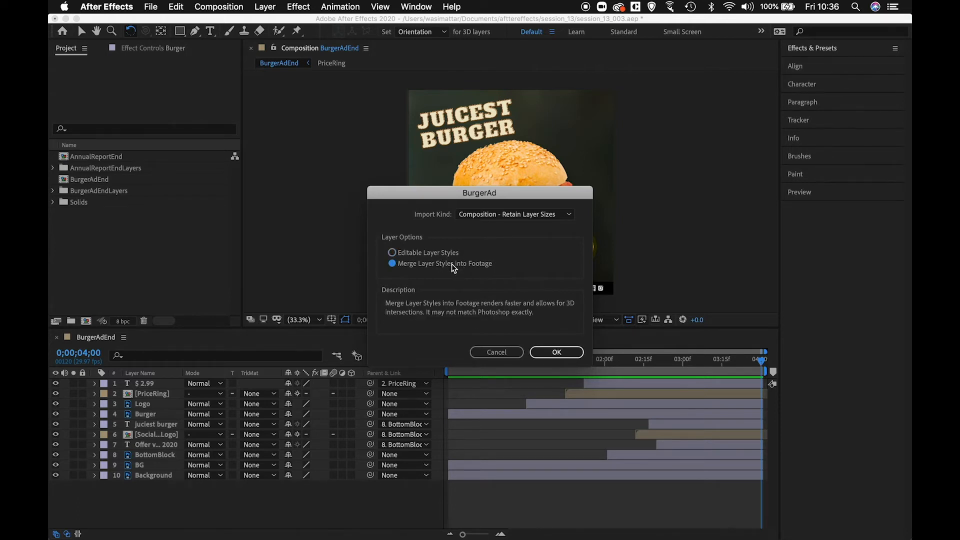
pyautogui.click(438, 252)
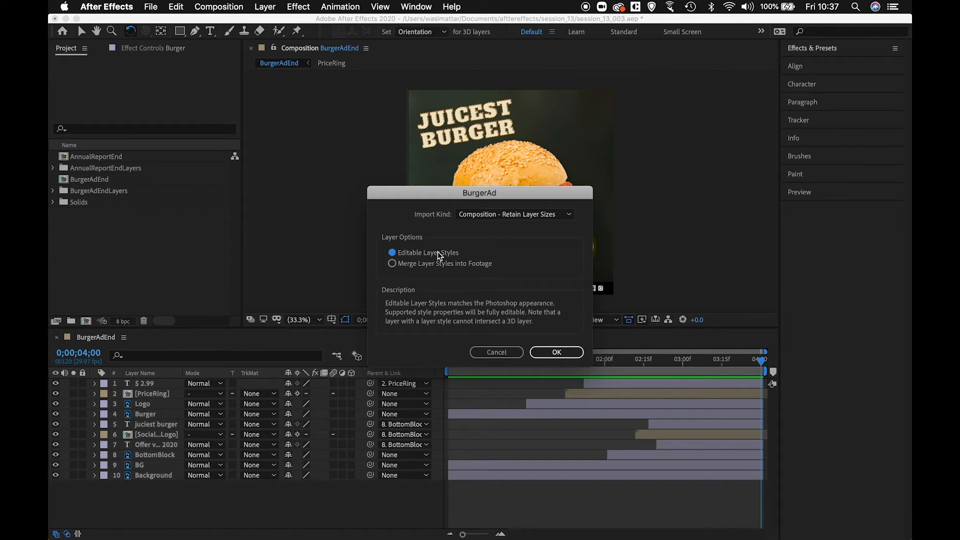
pyautogui.click(449, 264)
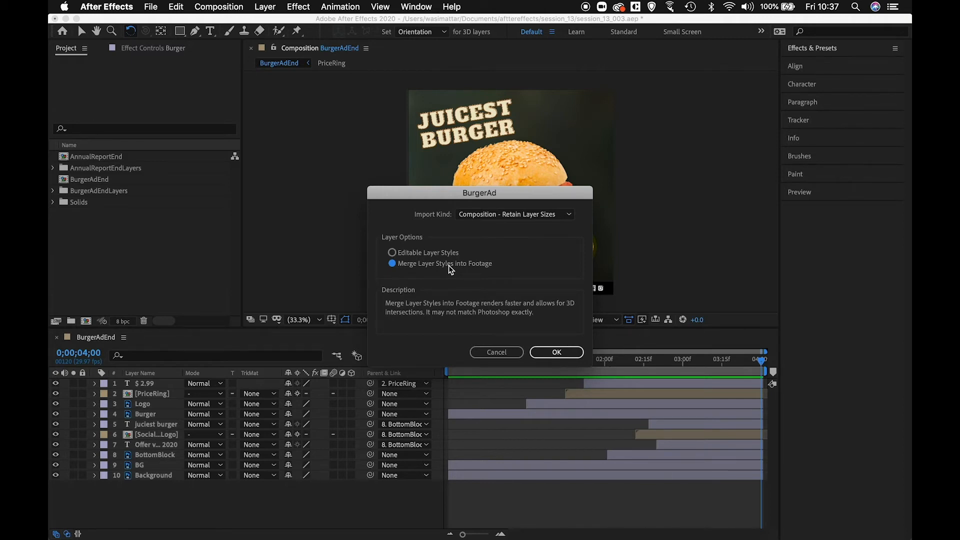
pyautogui.click(446, 254)
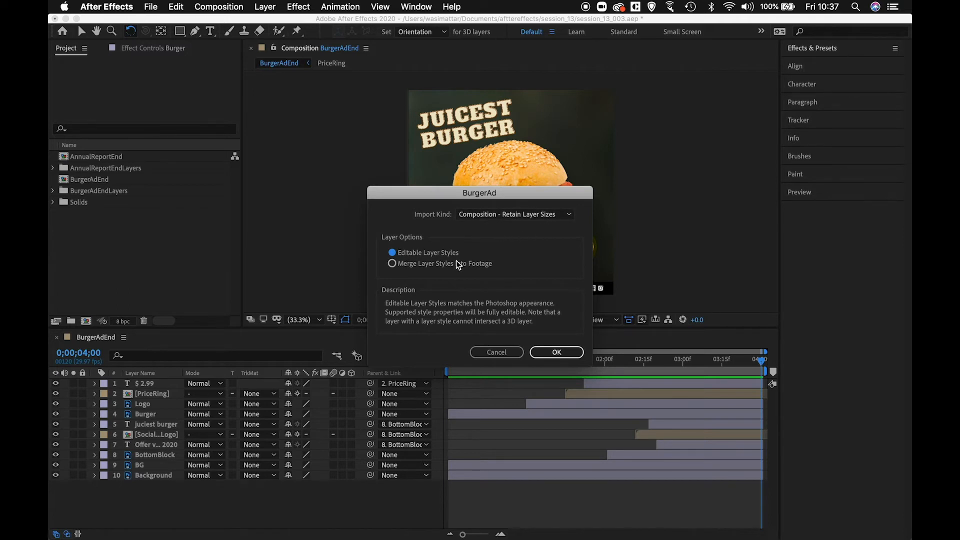
pyautogui.click(557, 353)
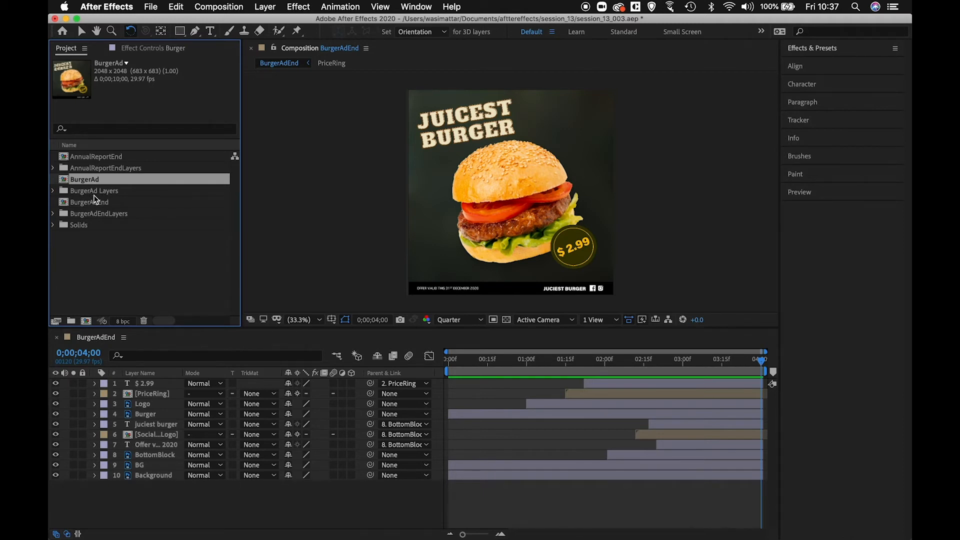
# - Expand the BurgerAd Layers folder to examine its imported layers and nested compositions, and switch back to Photoshop for comparison
pyautogui.click(54, 191)
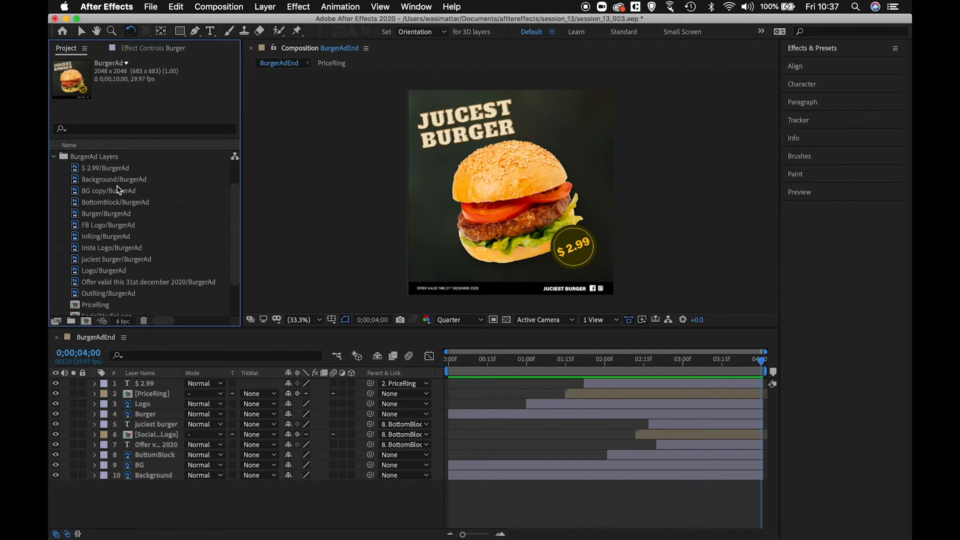
pyautogui.scroll(-2, 117, 285)
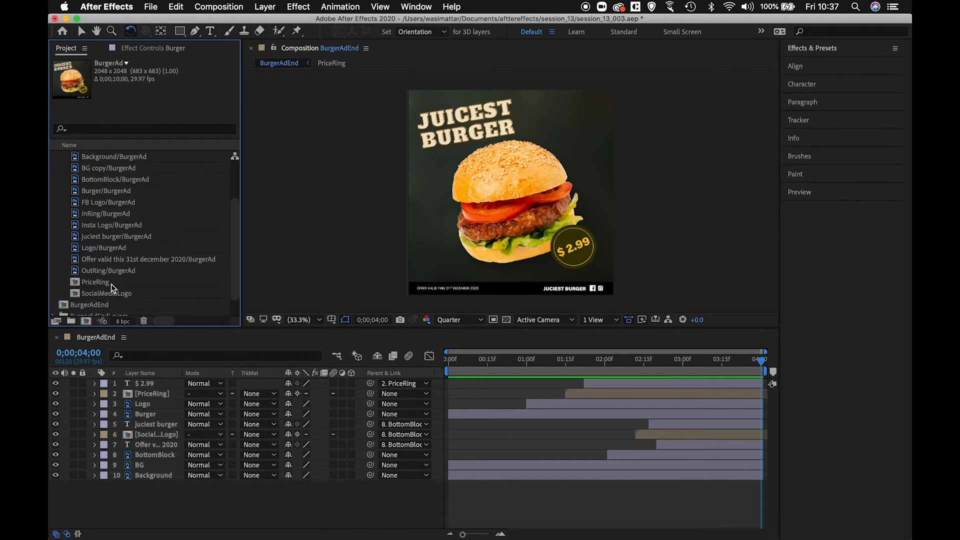
pyautogui.press('super+Tab')
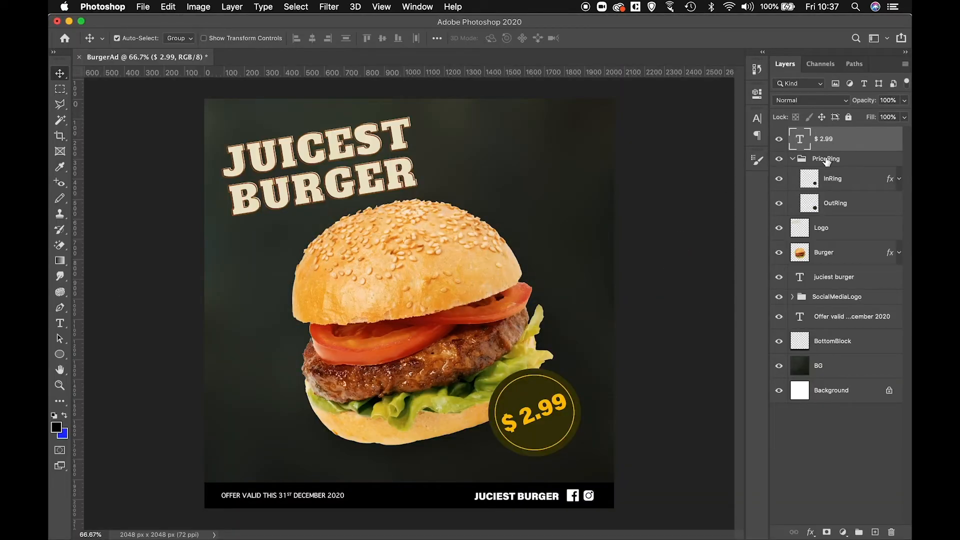
# - Select and collapse the PriceRing group in the Photoshop layers, and switch back to After Effects
pyautogui.click(801, 160)
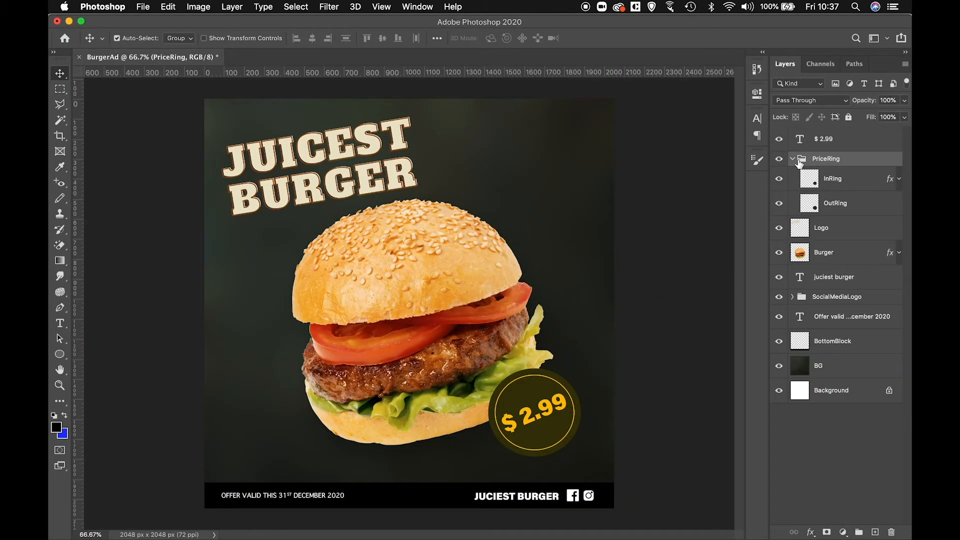
pyautogui.click(793, 159)
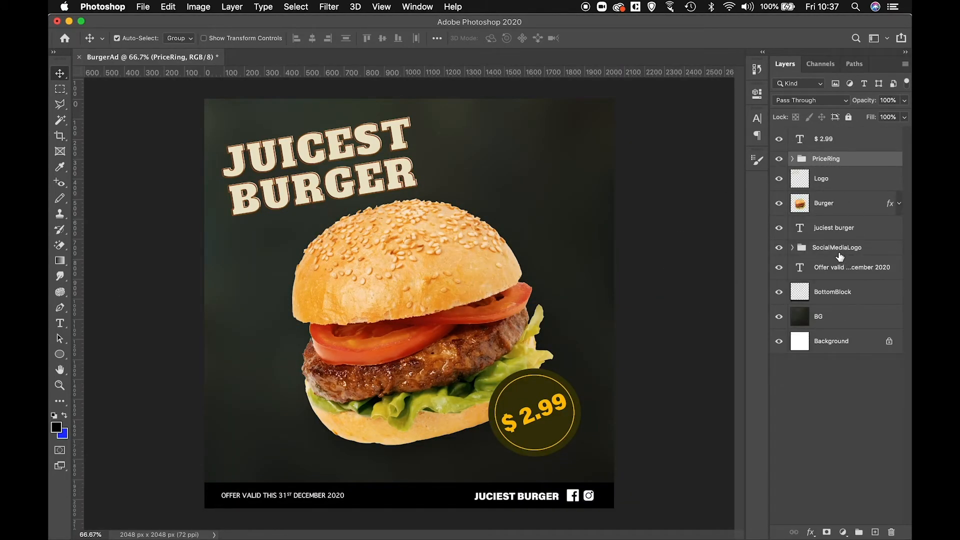
pyautogui.press('super')
pyautogui.press('super+Tab')
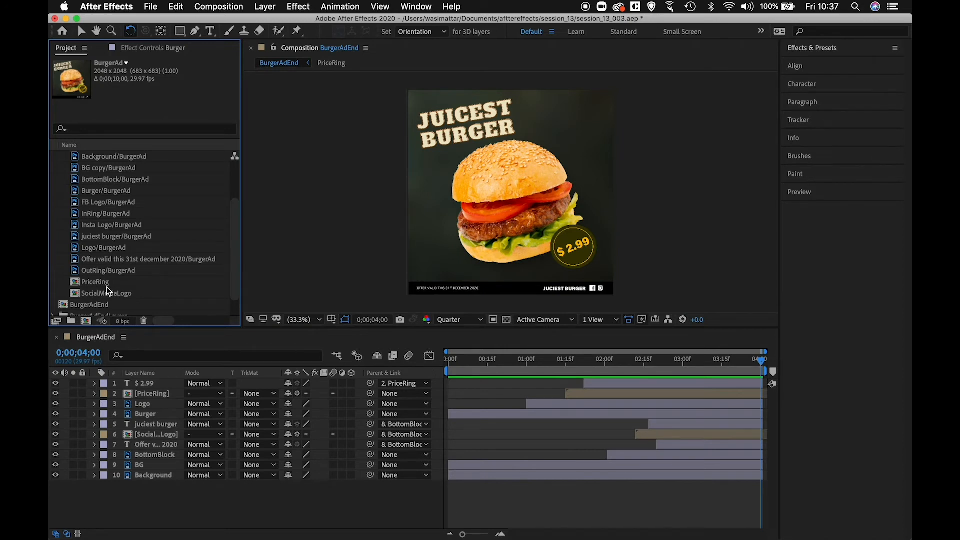
# - Collapse the BurgerAd Layers folder and open the BurgerAd composition in the timeline
pyautogui.scroll(3, 118, 270)
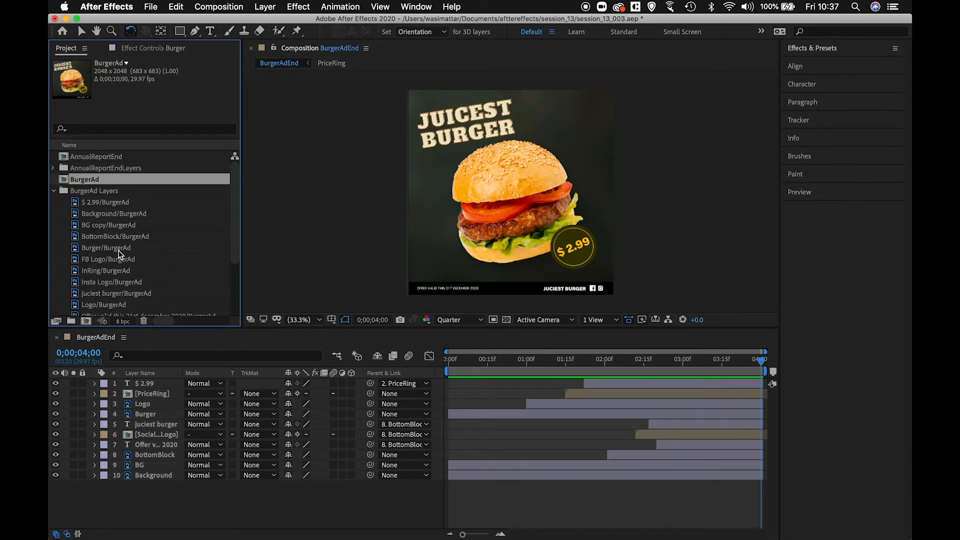
pyautogui.click(53, 191)
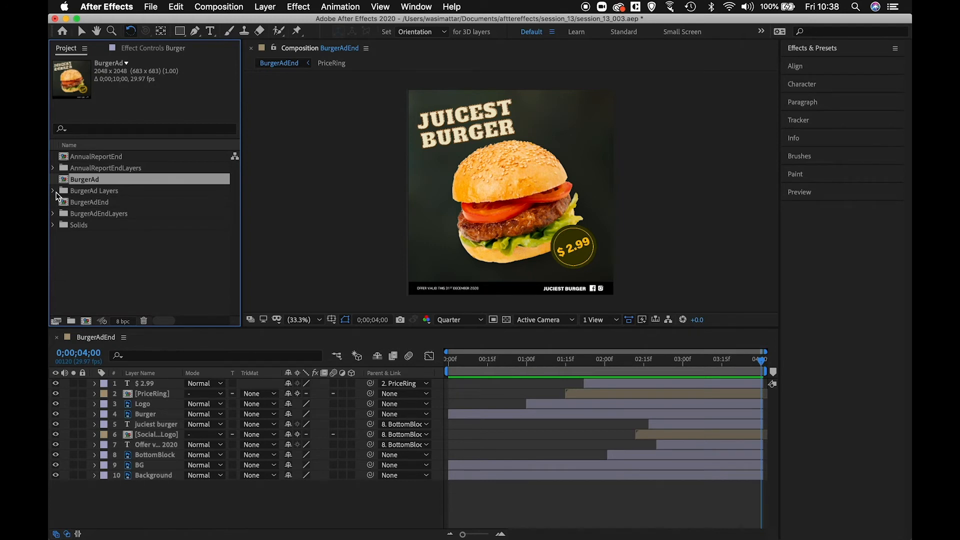
pyautogui.doubleClick(97, 179)
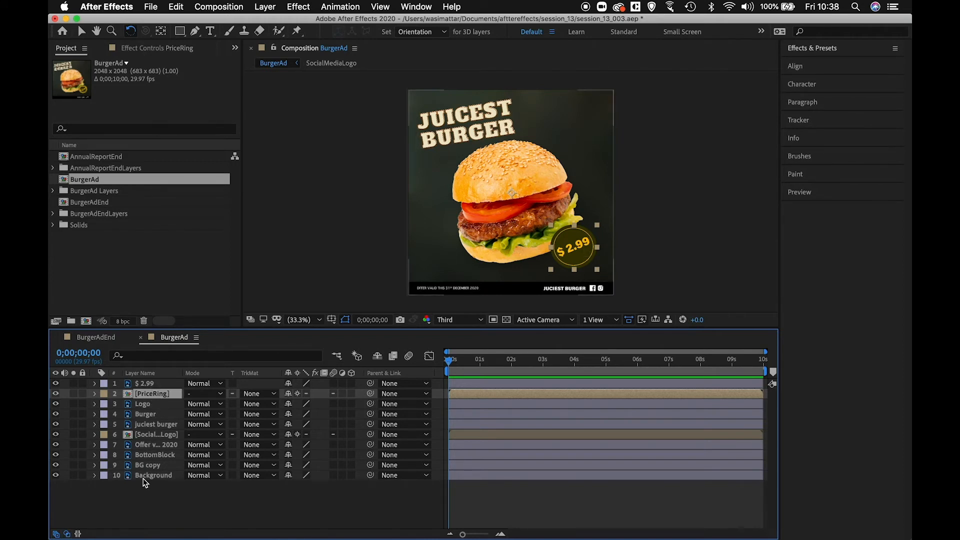
# - Open the nested PriceRing and SocialMediaLogo compositions in turn to examine their layers, closing each to return to BurgerAd
pyautogui.doubleClick(160, 395)
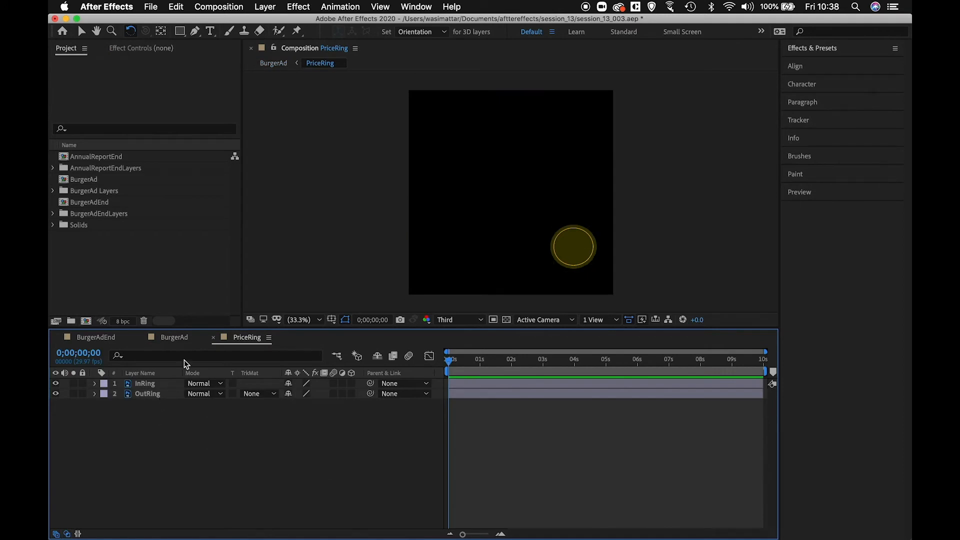
pyautogui.click(214, 338)
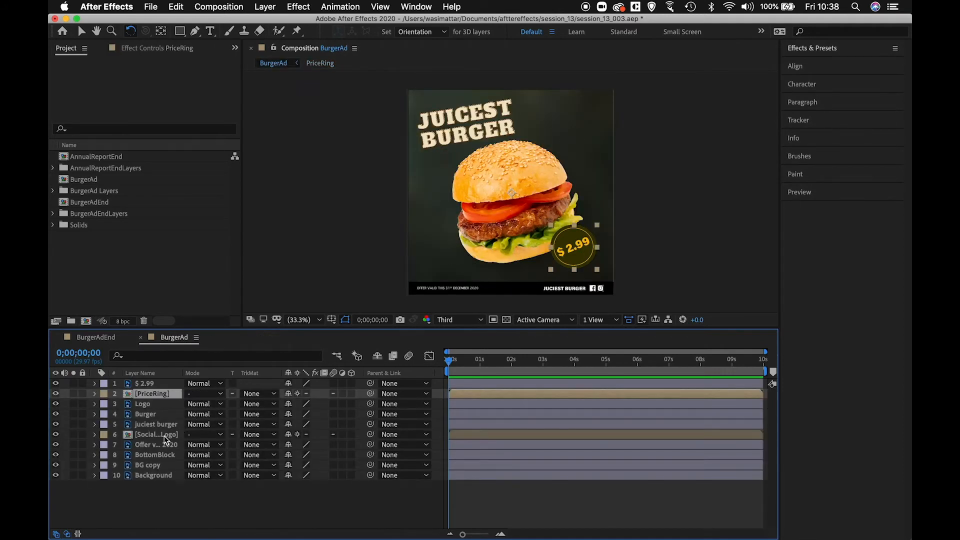
pyautogui.doubleClick(164, 436)
pyautogui.click(170, 388)
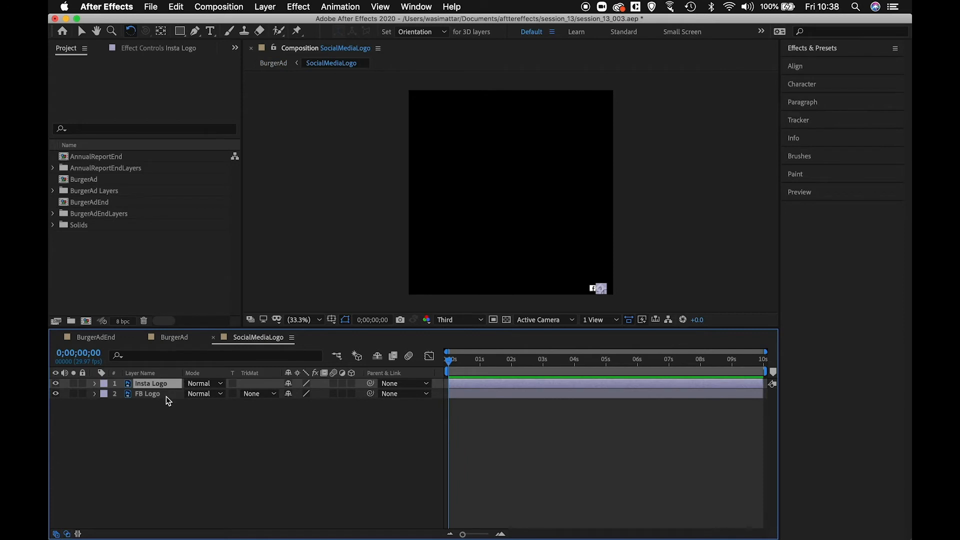
pyautogui.click(162, 394)
pyautogui.click(164, 387)
pyautogui.click(215, 338)
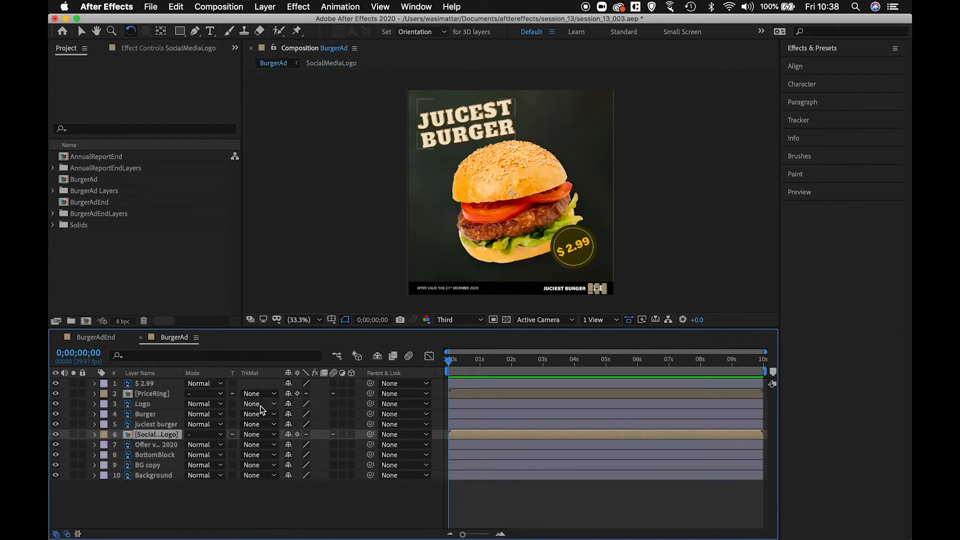
pyautogui.click(290, 510)
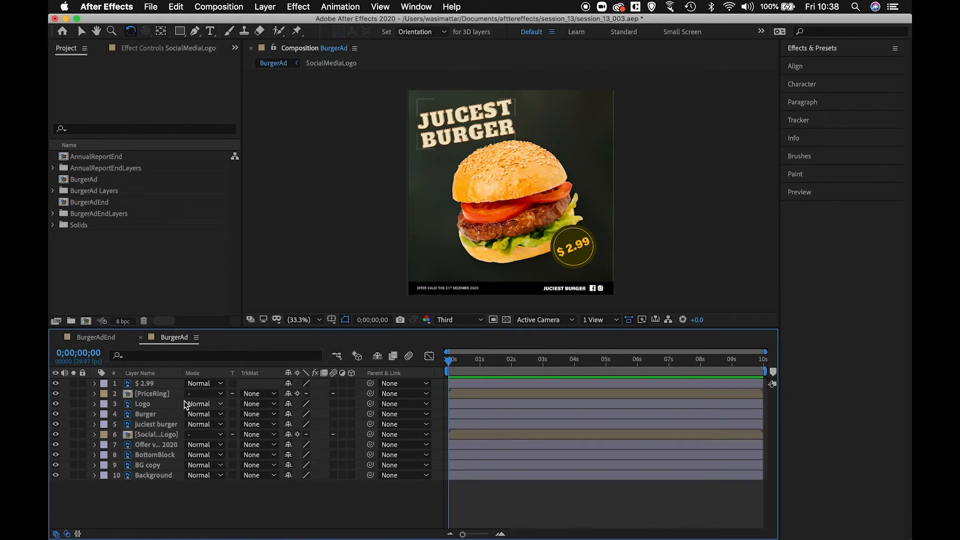
# - Compare the bounds of the Burger, PriceRing, juciest burger and Logo layers, switching PriceRing's Collapse Transformations off and back on
pyautogui.click(145, 415)
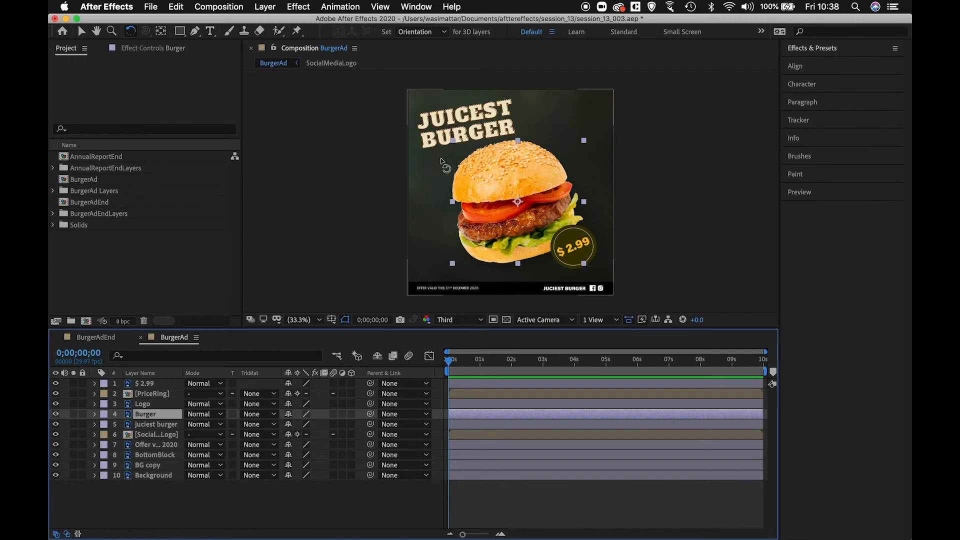
pyautogui.click(150, 395)
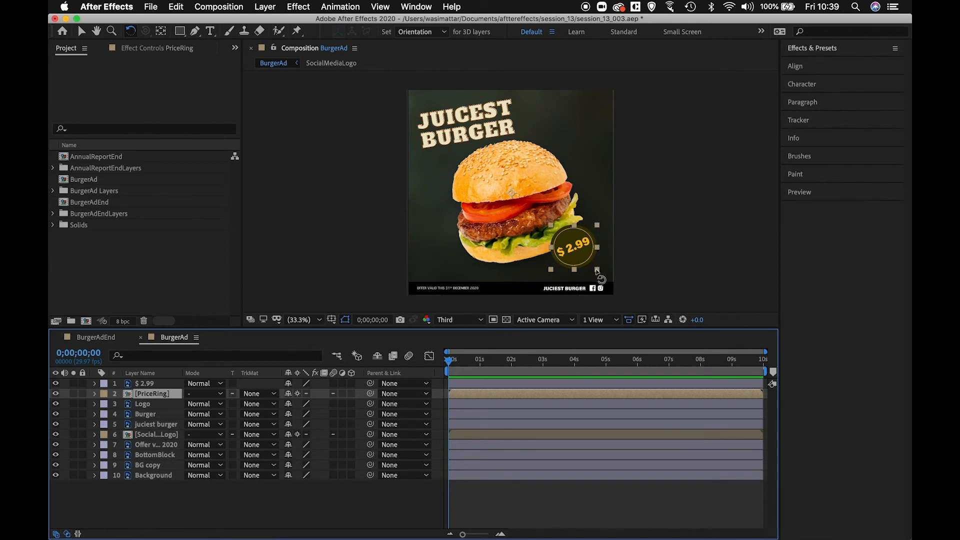
pyautogui.click(298, 394)
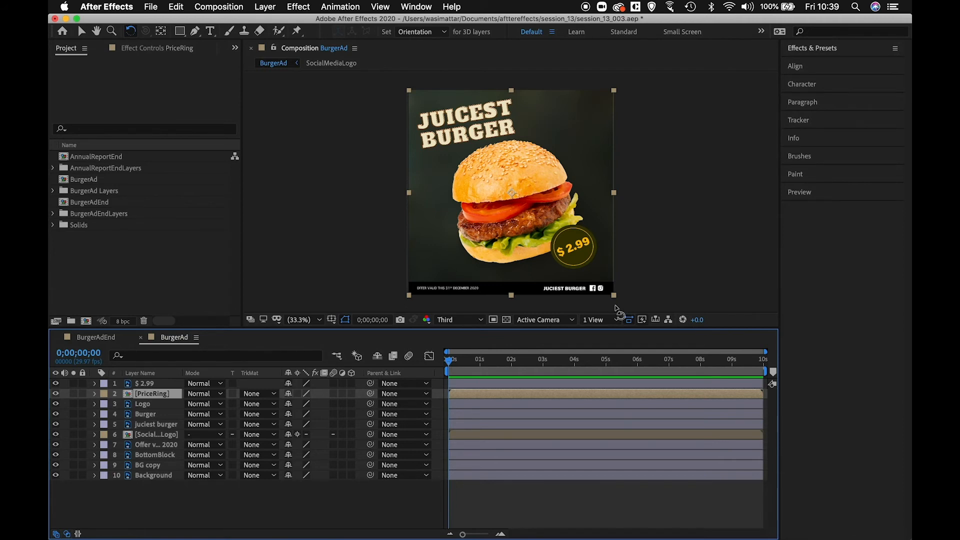
pyautogui.click(298, 395)
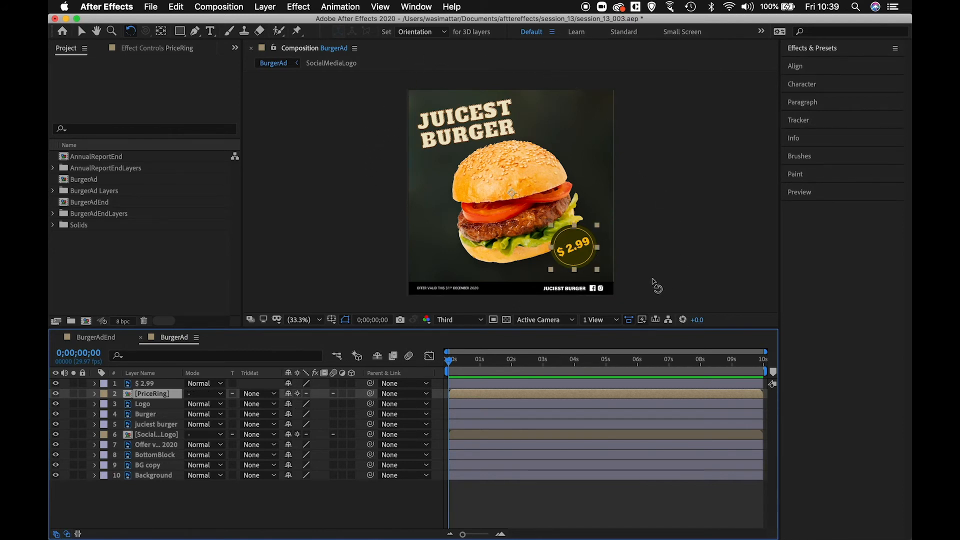
pyautogui.click(150, 426)
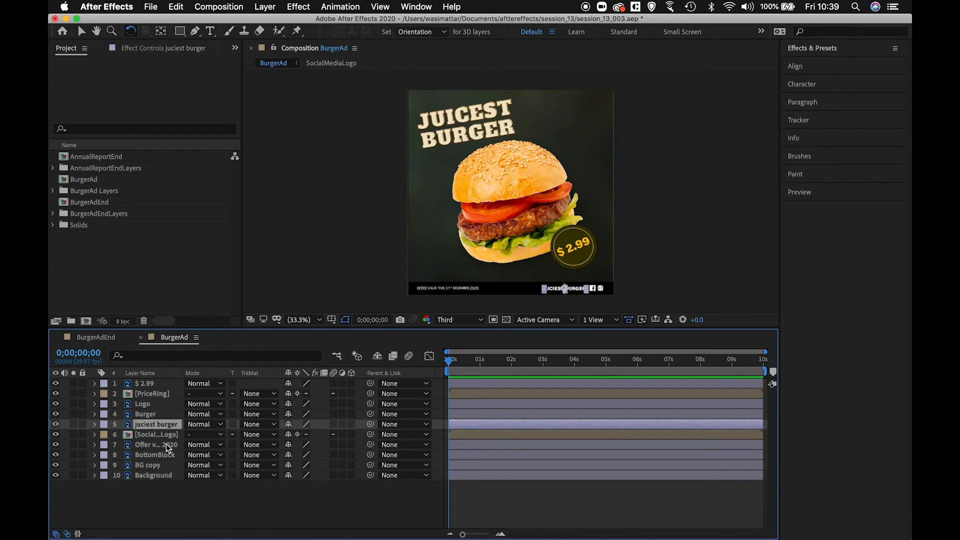
pyautogui.click(473, 128)
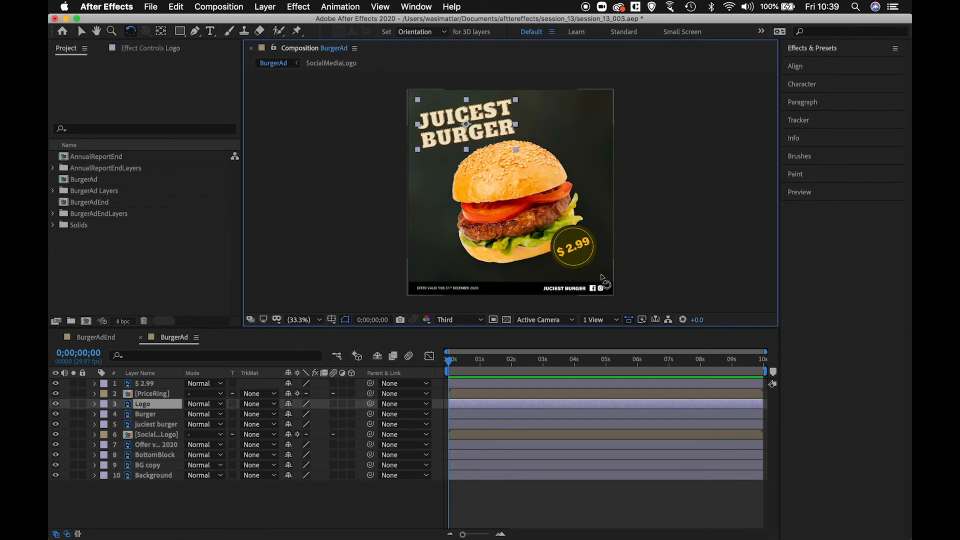
# - Move the PriceRing layer's anchor point to the centre of the price ring with the Pan Behind tool
pyautogui.click(158, 394)
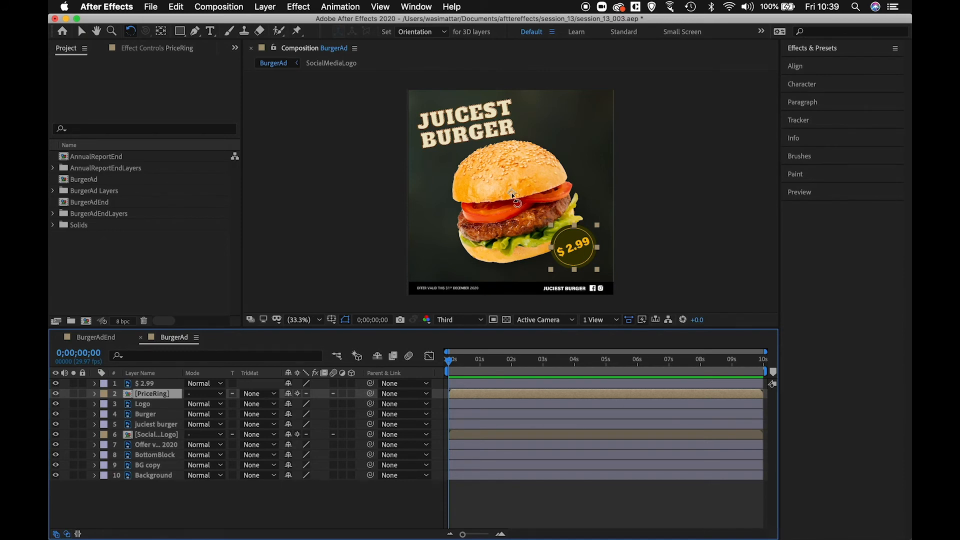
pyautogui.click(161, 31)
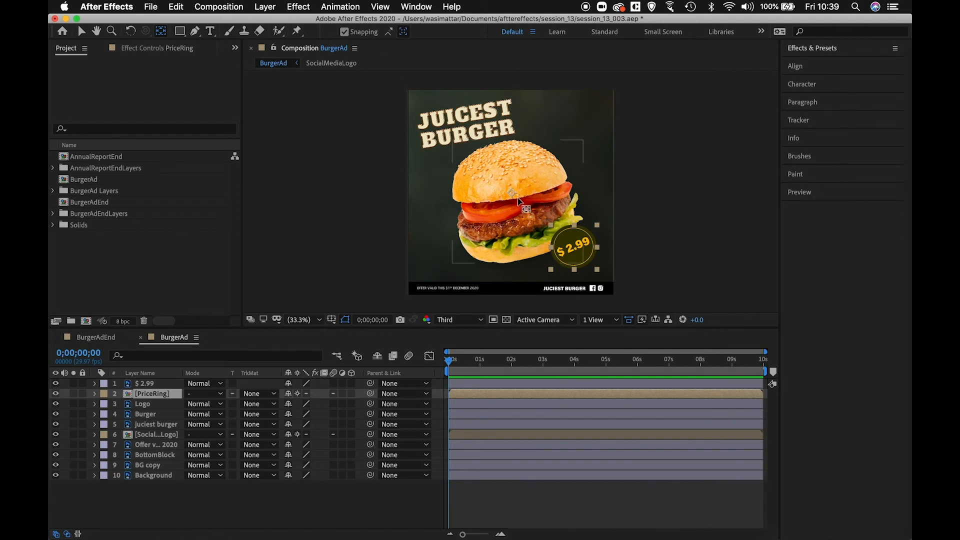
pyautogui.moveTo(513, 195); pyautogui.dragTo(574, 249)
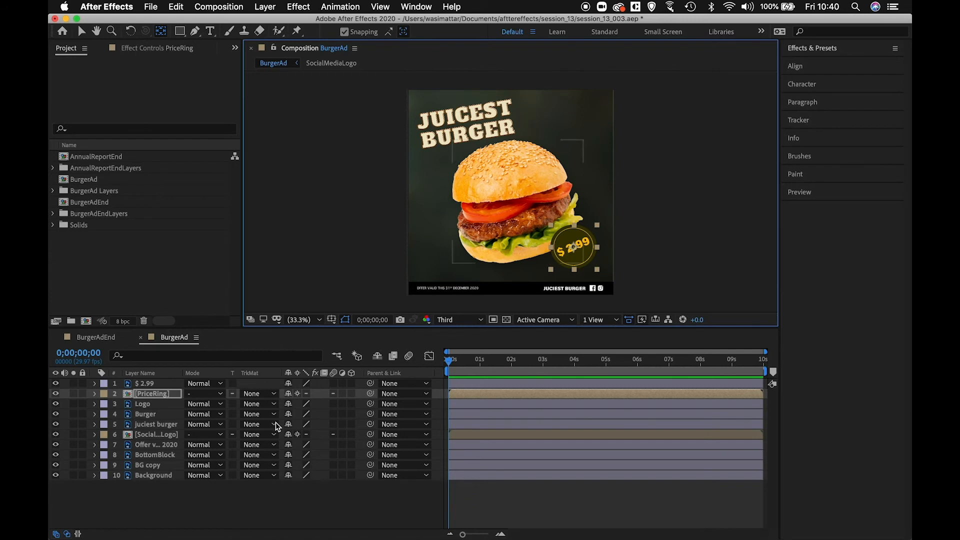
# - Check the anchor points of the $ 2.99, Burger, juciest burger, offer text, Logo, PriceRing, BG copy and BottomBlock layers
pyautogui.click(150, 383)
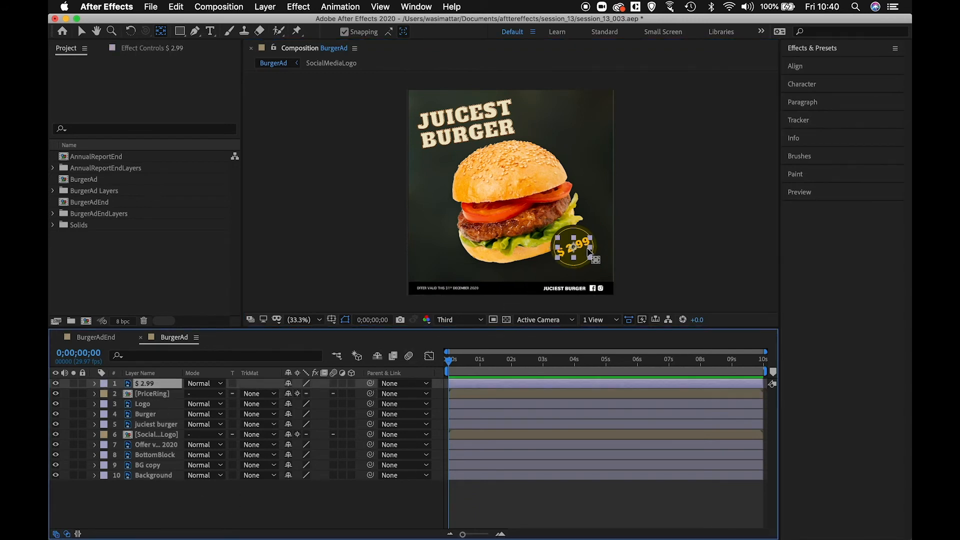
pyautogui.click(151, 415)
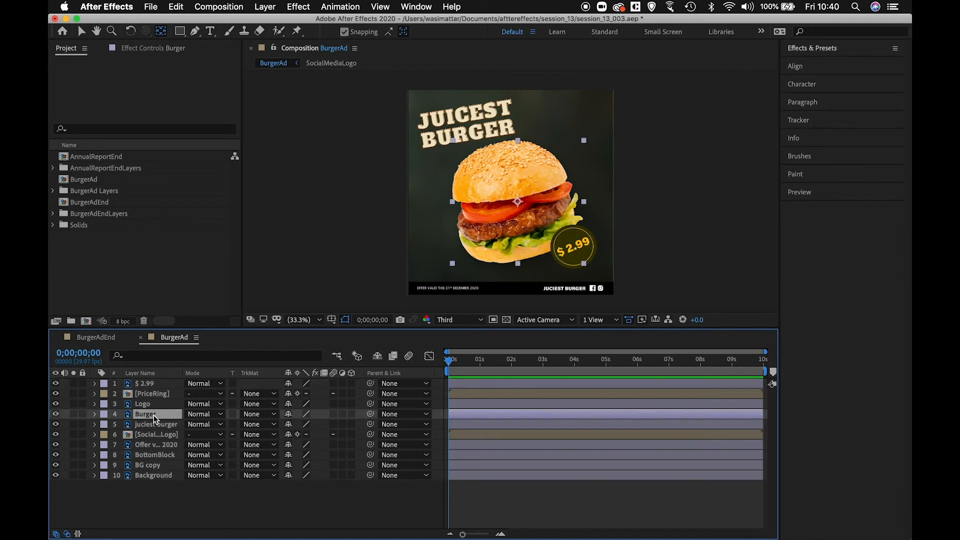
pyautogui.click(152, 425)
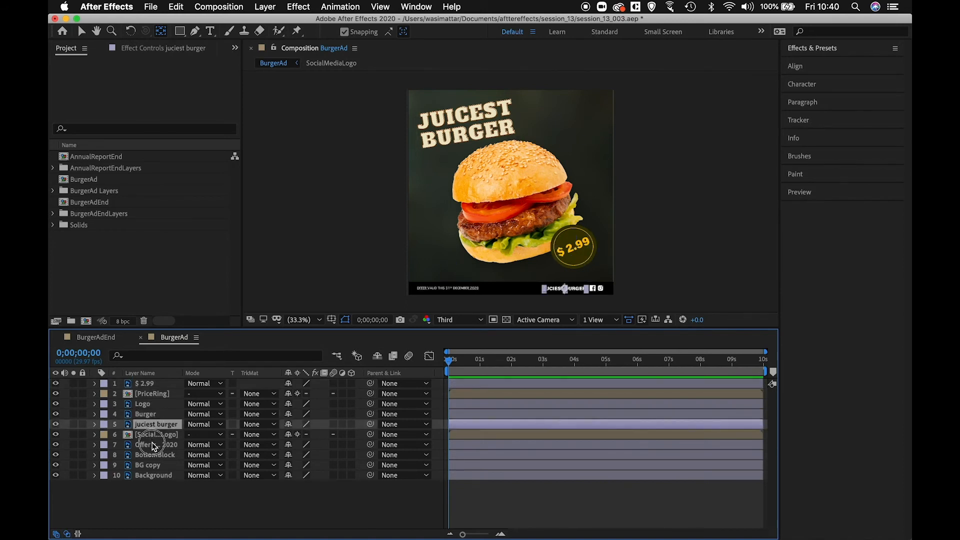
pyautogui.click(154, 446)
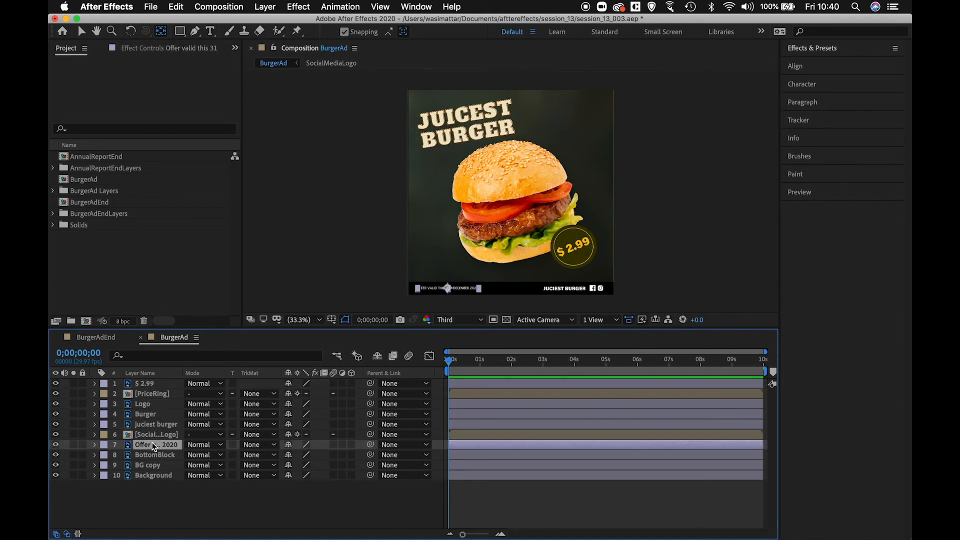
pyautogui.click(157, 405)
pyautogui.click(158, 416)
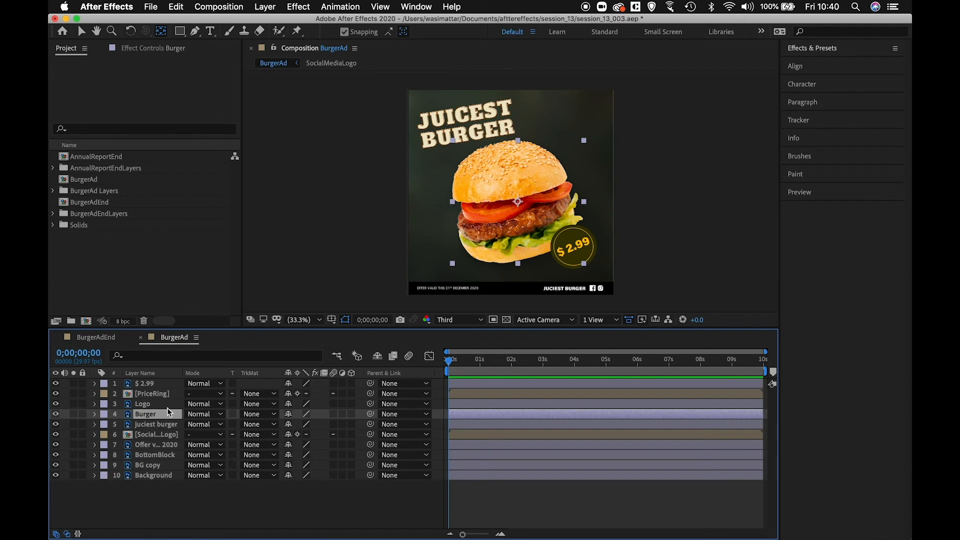
pyautogui.click(166, 398)
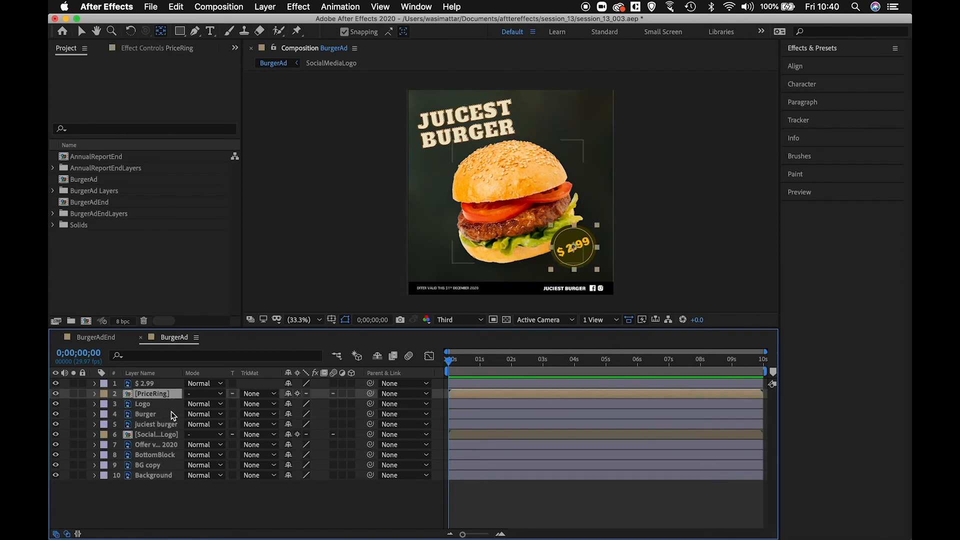
pyautogui.click(157, 466)
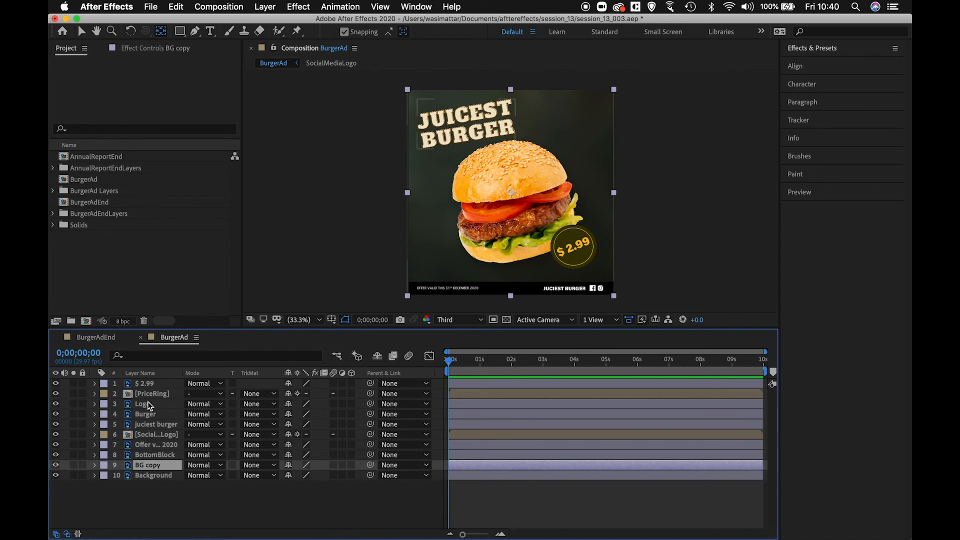
pyautogui.click(155, 456)
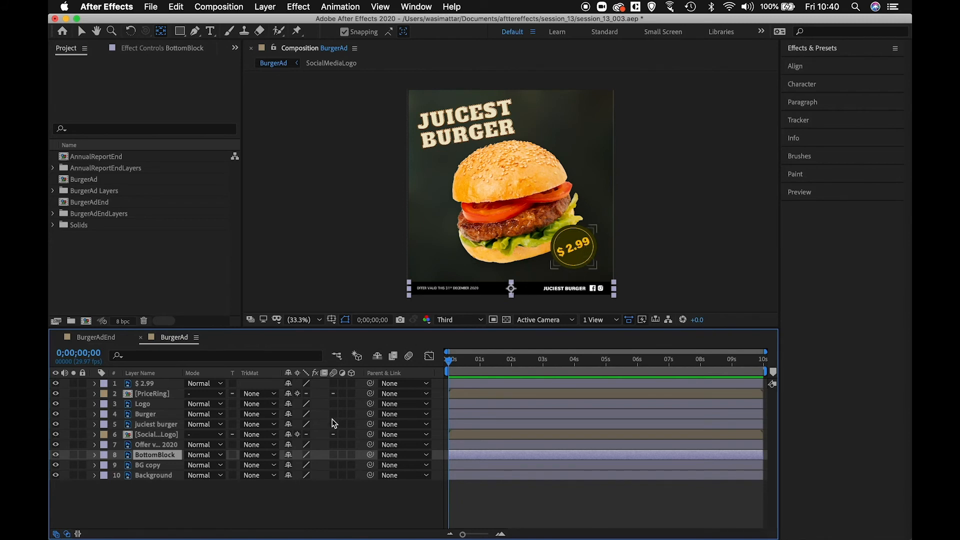
pyautogui.click(206, 512)
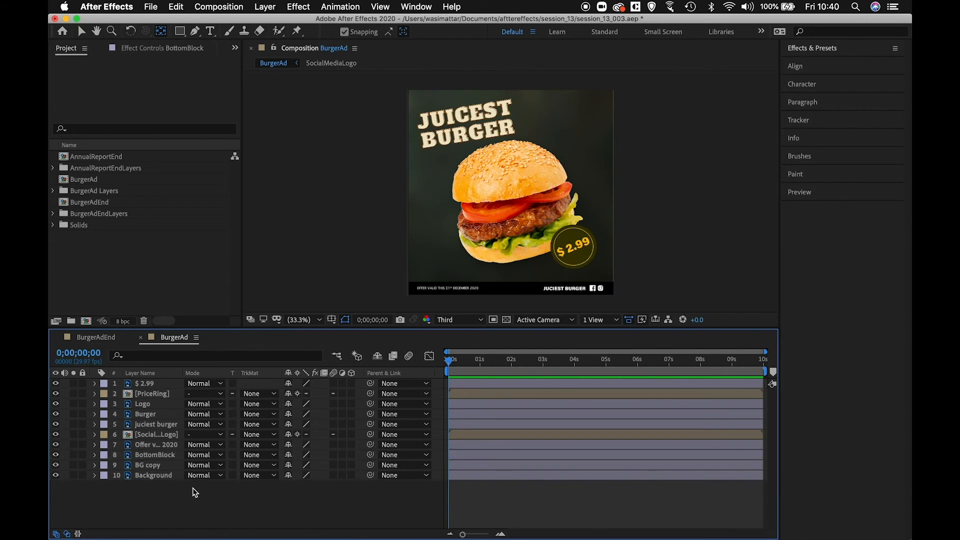
# - Move the SocialMediaLogo layer's anchor point to the centre of the Facebook and Instagram icons, check its placement, and deselect the layer
pyautogui.click(170, 433)
pyautogui.click(281, 506)
pyautogui.click(171, 435)
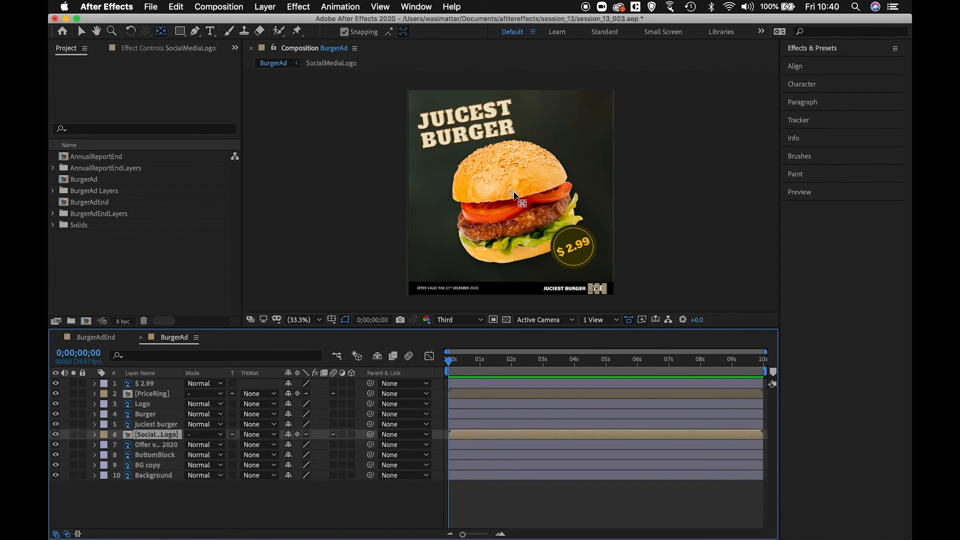
pyautogui.moveTo(574, 248); pyautogui.dragTo(598, 289)
pyautogui.press('.')
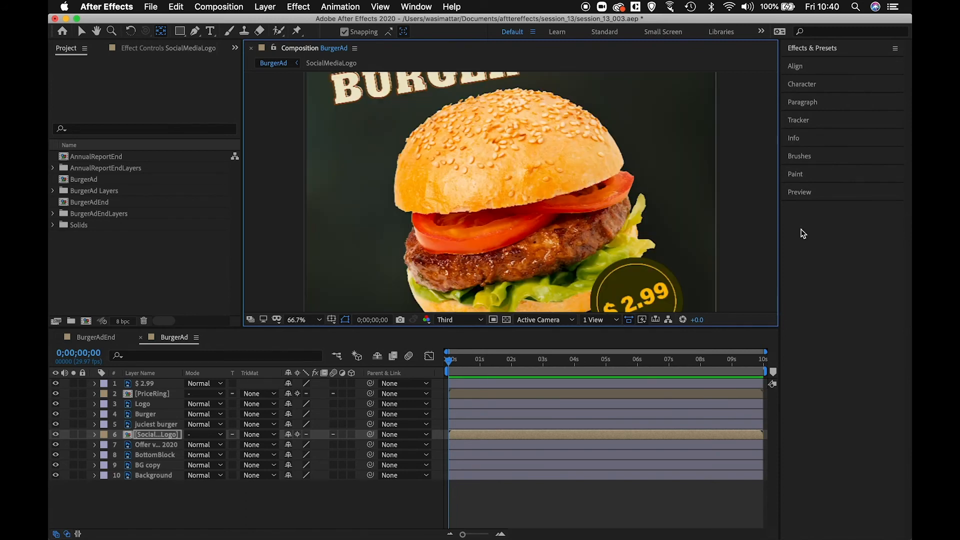
pyautogui.press('space')
pyautogui.moveTo(746, 238); pyautogui.dragTo(744, 118)
pyautogui.moveTo(728, 187); pyautogui.dragTo(722, 183)
pyautogui.moveTo(676, 235); pyautogui.dragTo(679, 236)
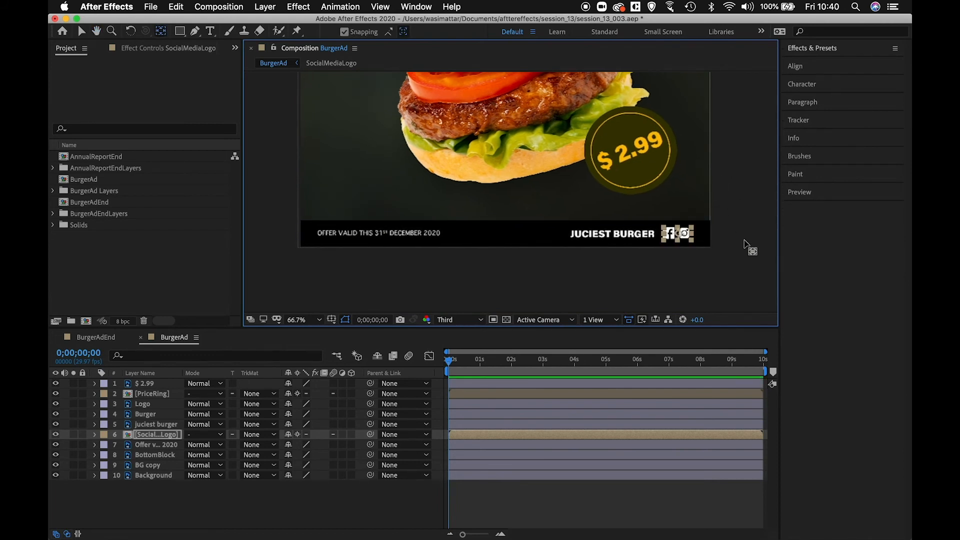
pyautogui.click(743, 242)
pyautogui.hotkey('shift', '/')
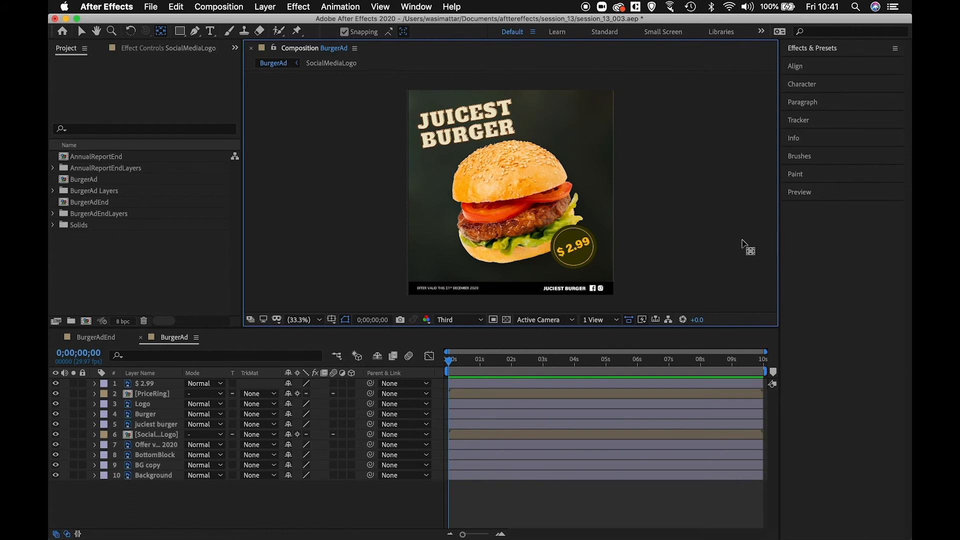
# - Set the Burger layer's Drop Shadow distance to 143, check the shadow up close, and collapse the layer's properties
pyautogui.click(148, 419)
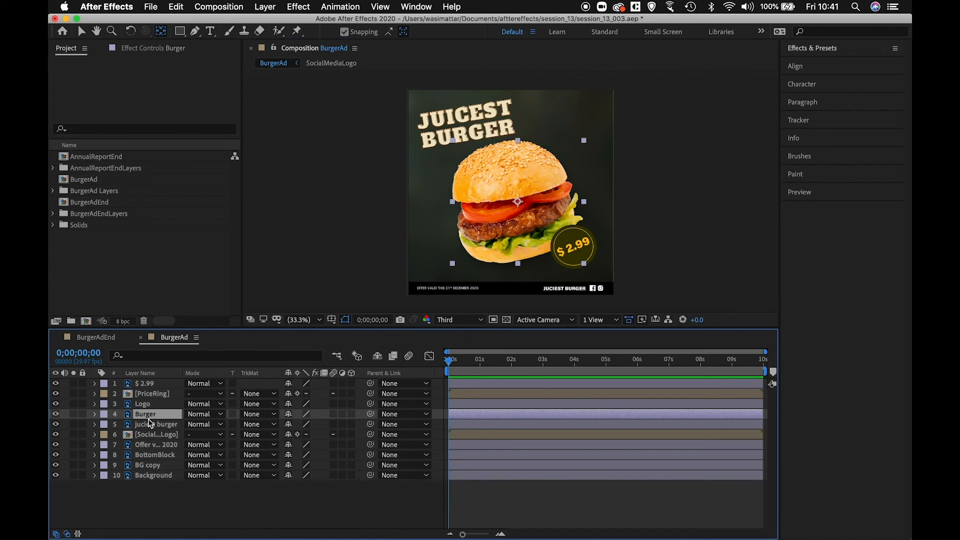
pyautogui.click(95, 415)
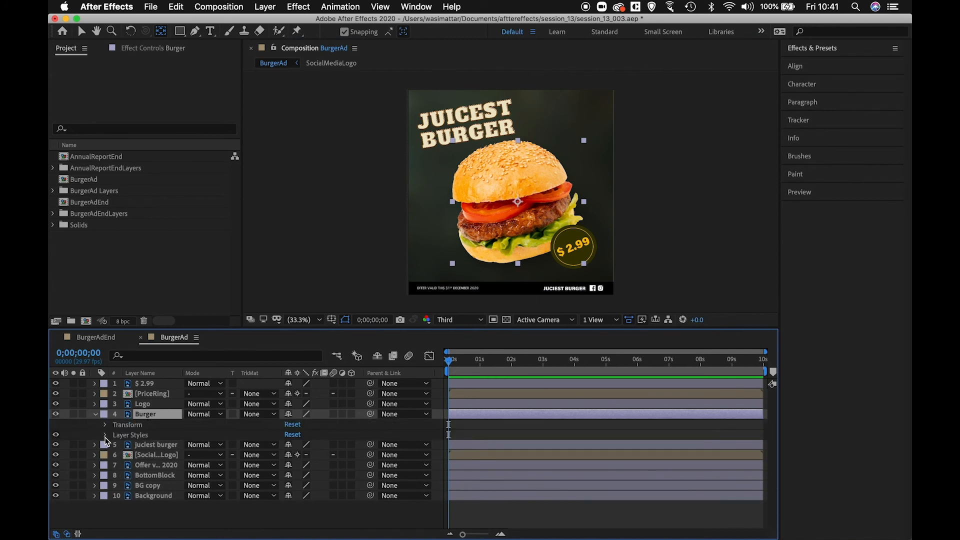
pyautogui.click(105, 435)
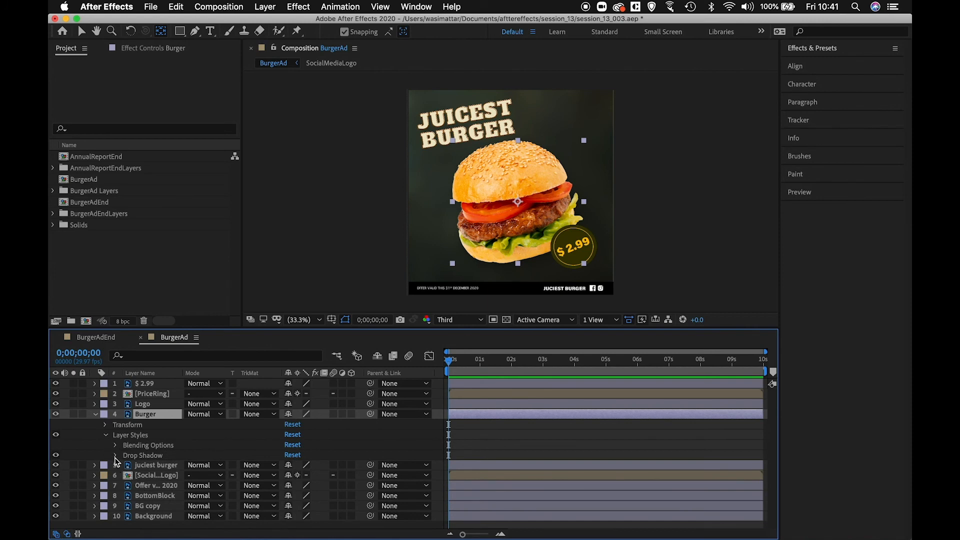
pyautogui.click(116, 456)
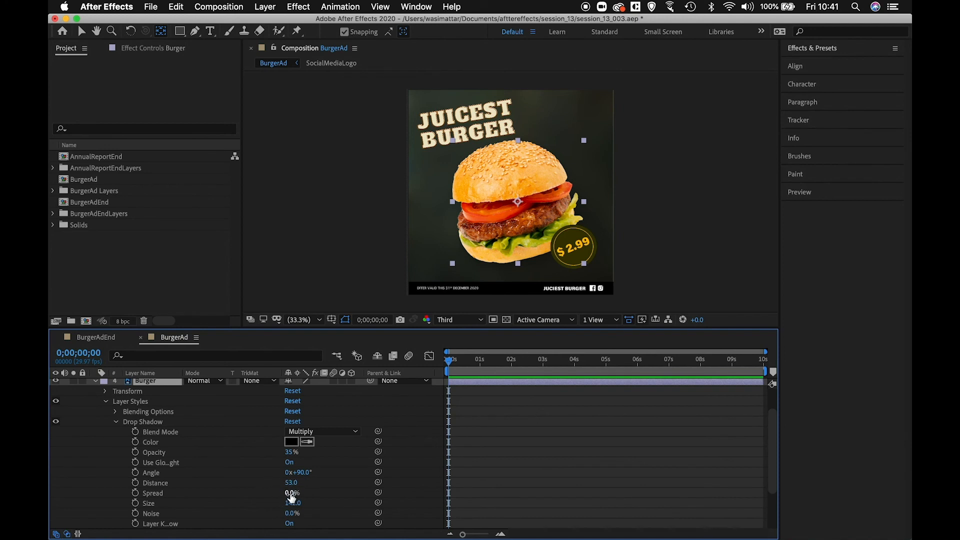
pyautogui.moveTo(293, 482); pyautogui.dragTo(365, 490)
pyautogui.scroll(2, 669, 230)
pyautogui.press('space')
pyautogui.moveTo(653, 207); pyautogui.dragTo(570, 80)
pyautogui.moveTo(293, 482); pyautogui.dragTo(238, 480)
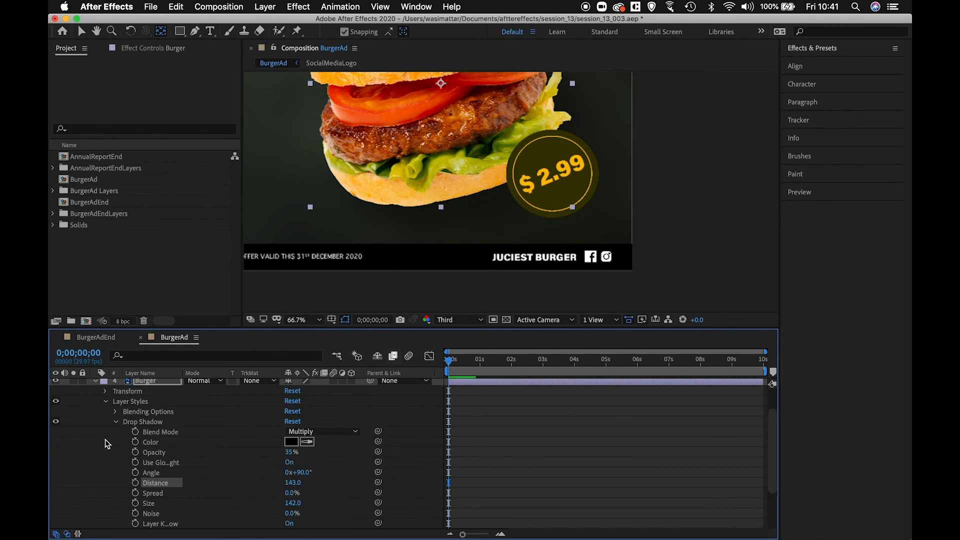
pyautogui.scroll(3, 107, 435)
pyautogui.click(96, 416)
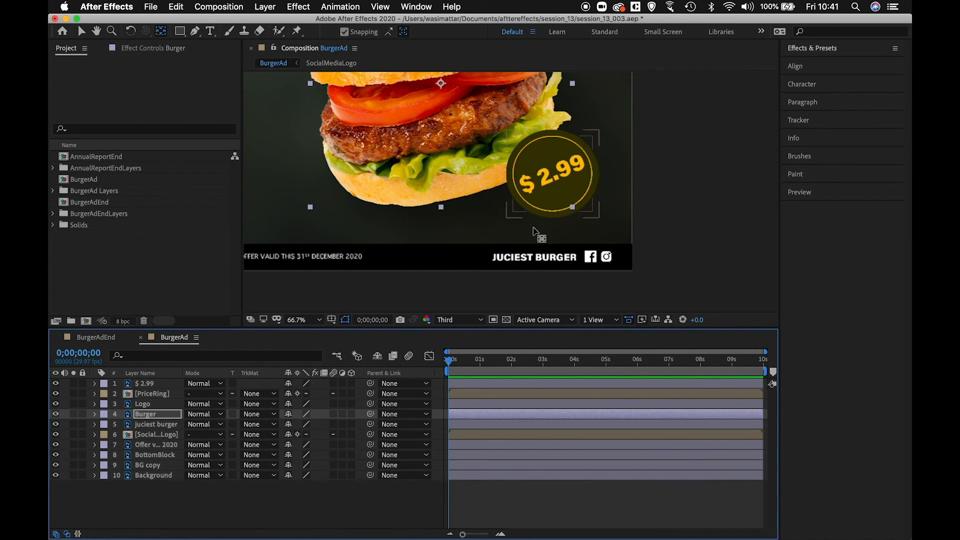
# - Open the PriceRing precomposition and reveal the Stroke layer style settings of its InRing layer
pyautogui.click(152, 394)
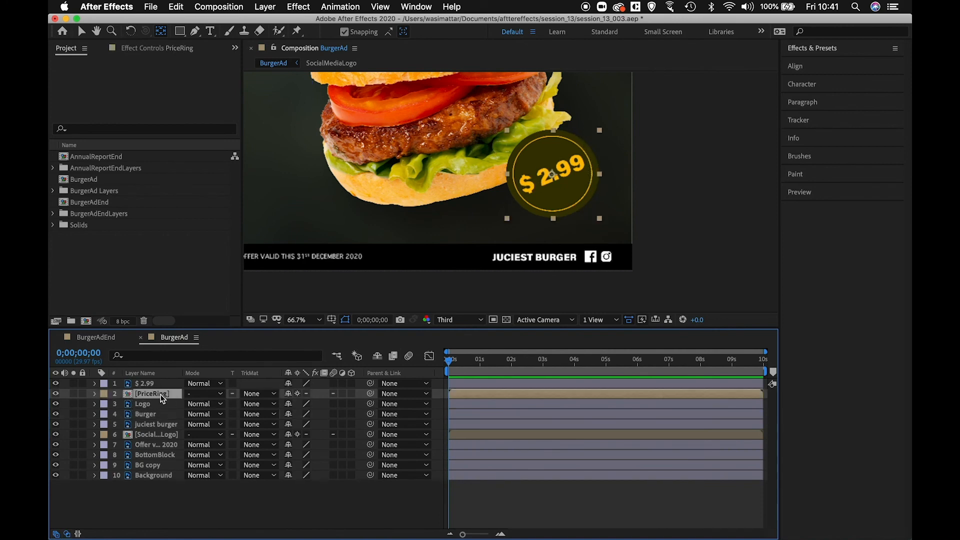
pyautogui.doubleClick(160, 395)
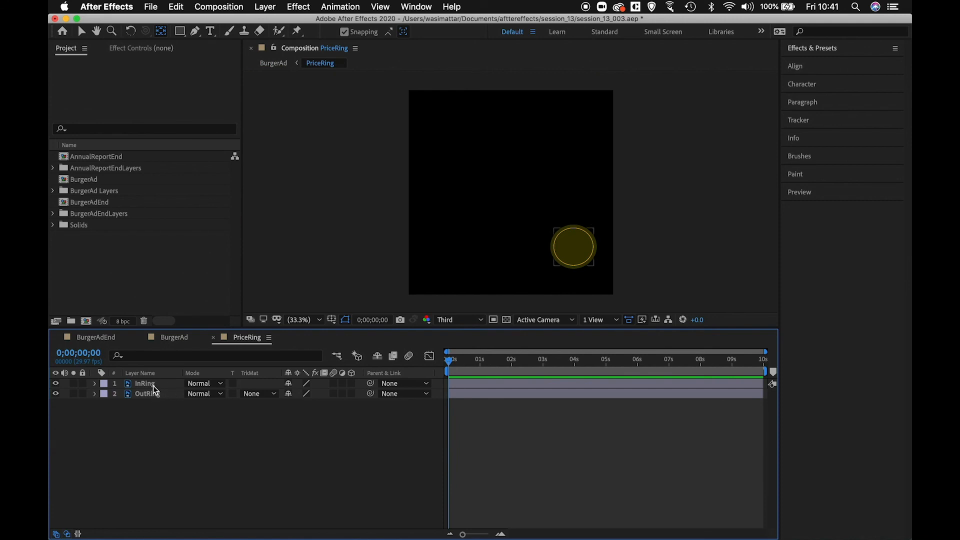
pyautogui.click(151, 384)
pyautogui.scroll(-2, 671, 242)
pyautogui.scroll(4, 673, 241)
pyautogui.moveTo(718, 265); pyautogui.dragTo(568, 140)
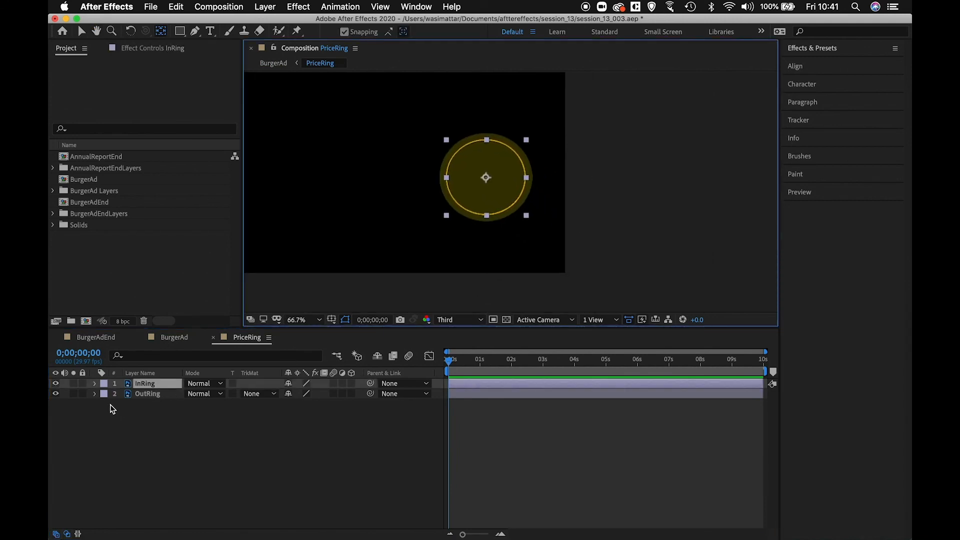
pyautogui.click(95, 384)
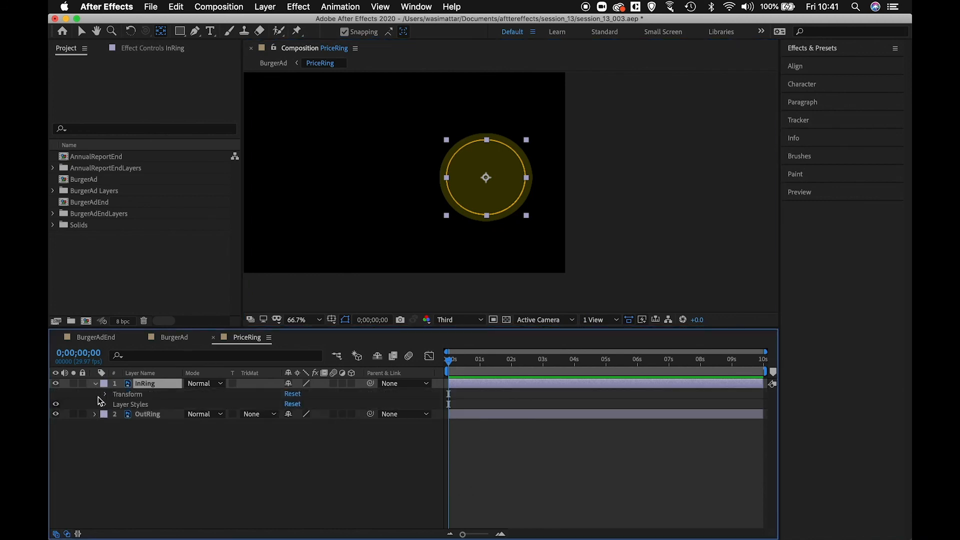
pyautogui.click(105, 405)
pyautogui.click(116, 425)
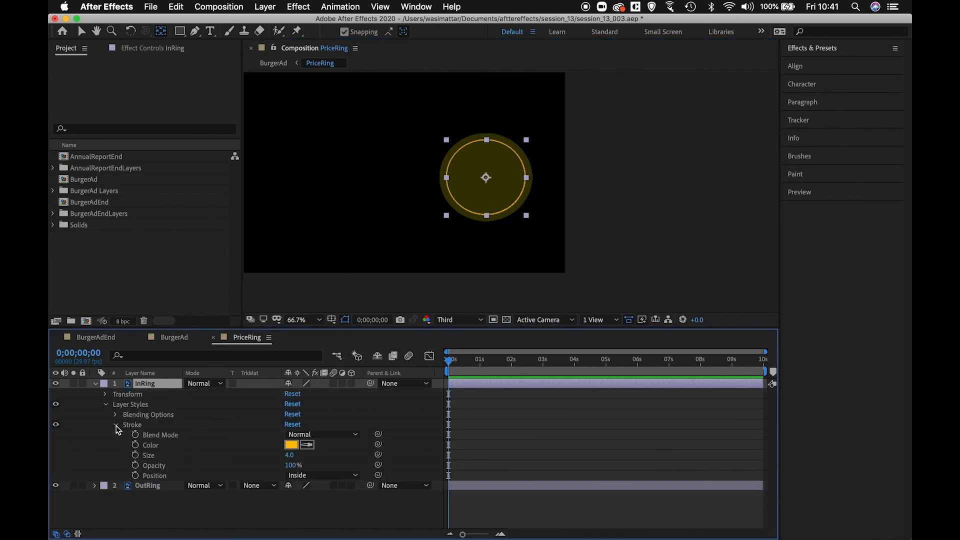
# - Try a stroke size of 5 on the InRing layer, restore it to 4, and deselect the layer
pyautogui.moveTo(289, 455)
pyautogui.mouseDown()
pyautogui.moveTo(308, 460)
pyautogui.moveTo(273, 456)
pyautogui.moveTo(292, 461)
pyautogui.mouseUp()
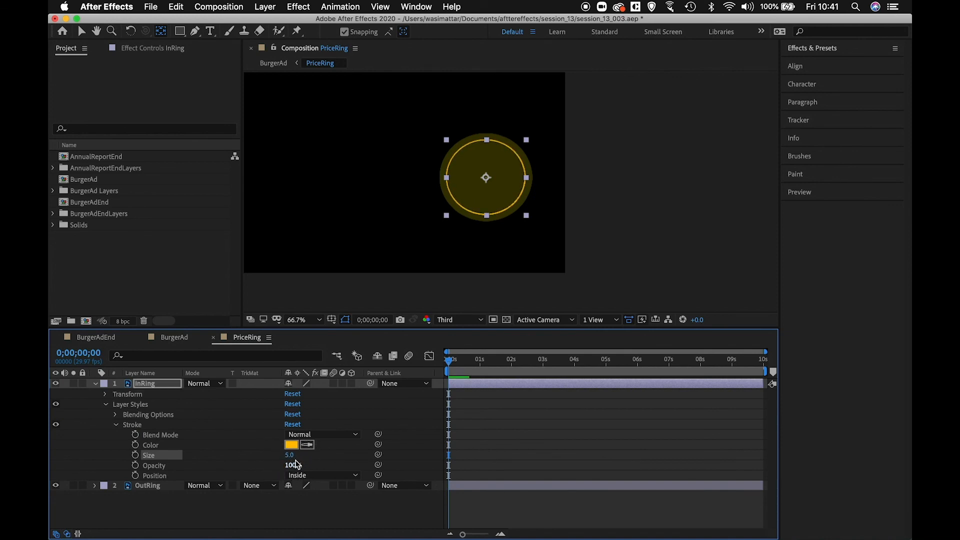
pyautogui.click(291, 456)
pyautogui.write('4')
pyautogui.press('Return')
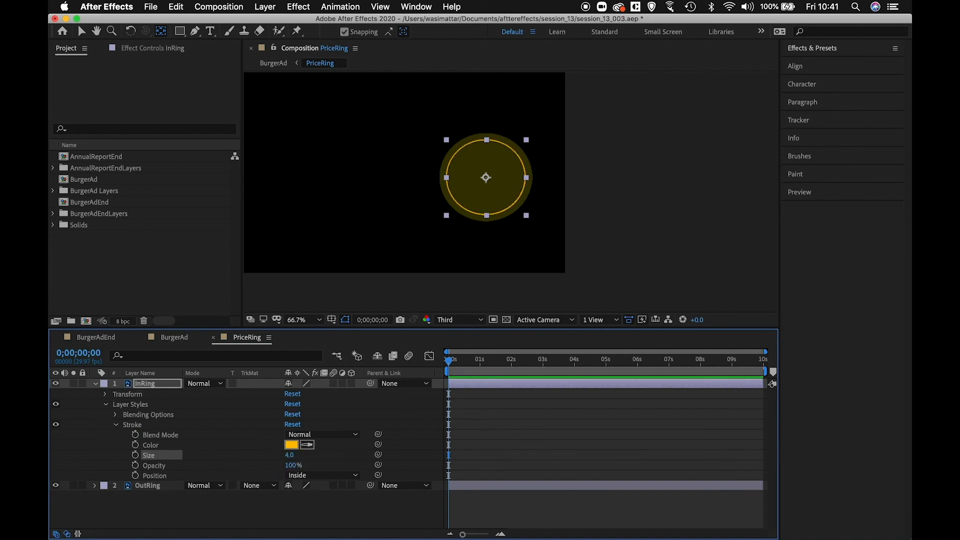
pyautogui.click(267, 511)
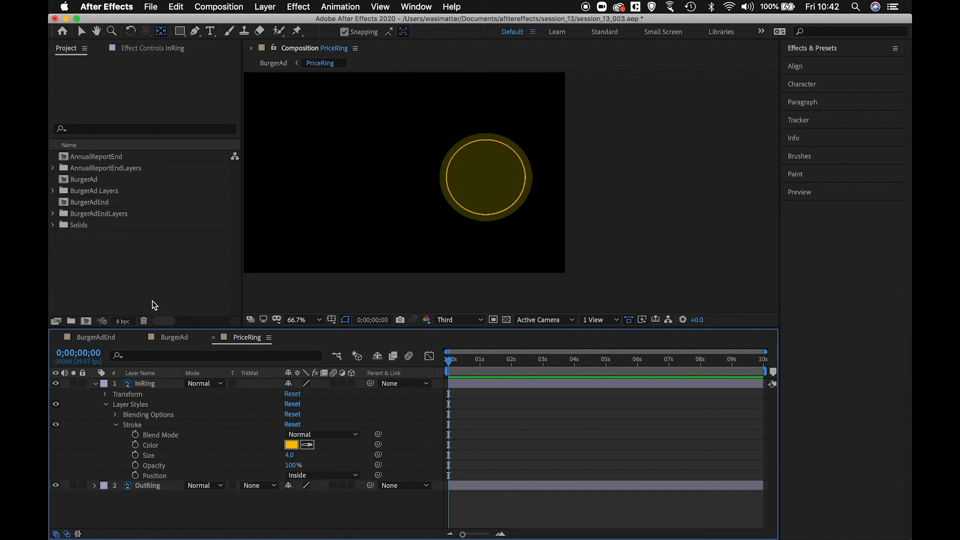
# - Close the PriceRing composition, view the whole BurgerAd composition, and toggle the Graph Editor on and off
pyautogui.click(214, 339)
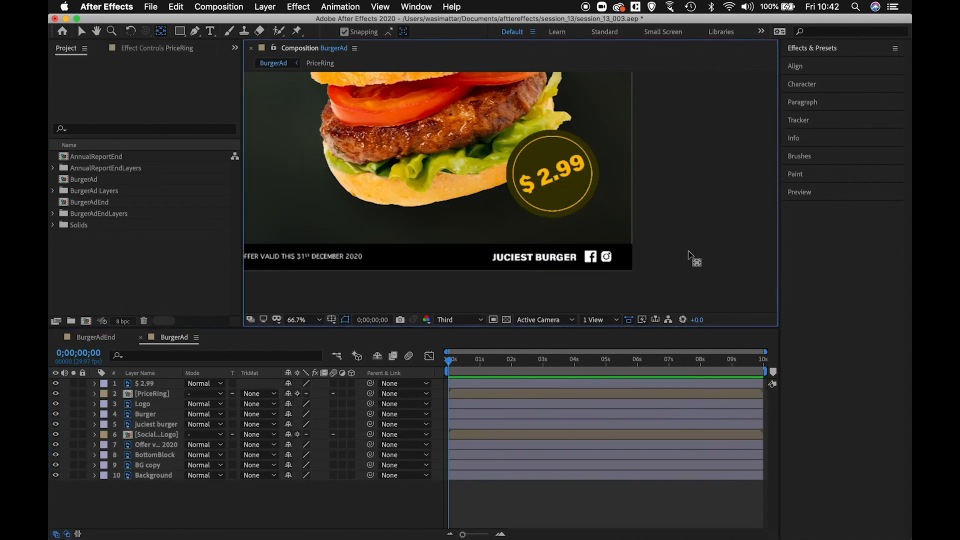
pyautogui.hotkey('shift', '/')
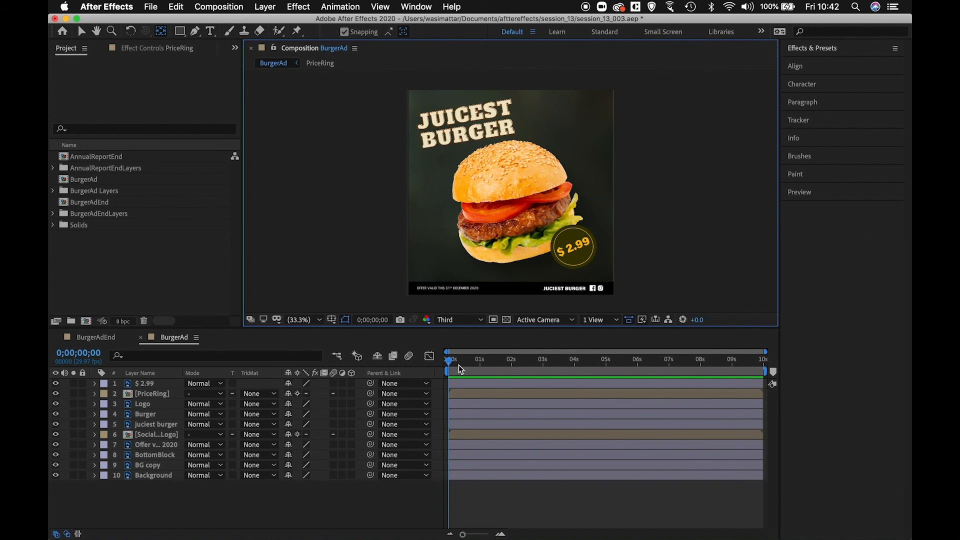
pyautogui.click(431, 357)
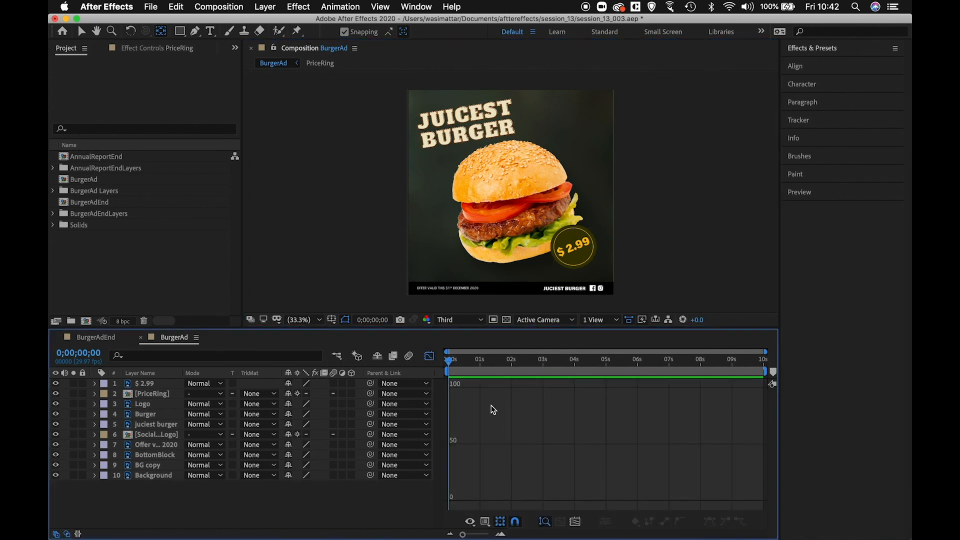
pyautogui.click(434, 360)
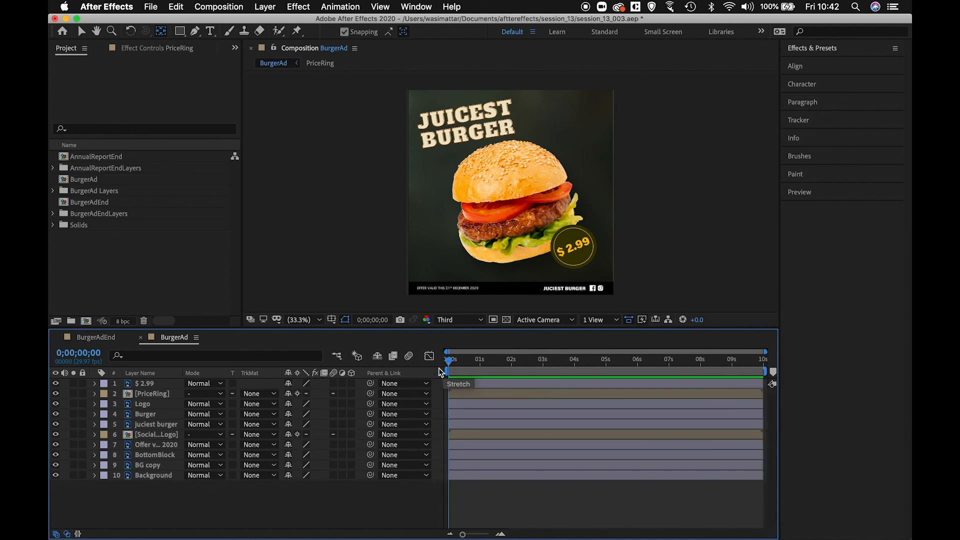
# - Switch to the finished BurgerAdEnd composition and preview its animation from the first frame
pyautogui.click(106, 339)
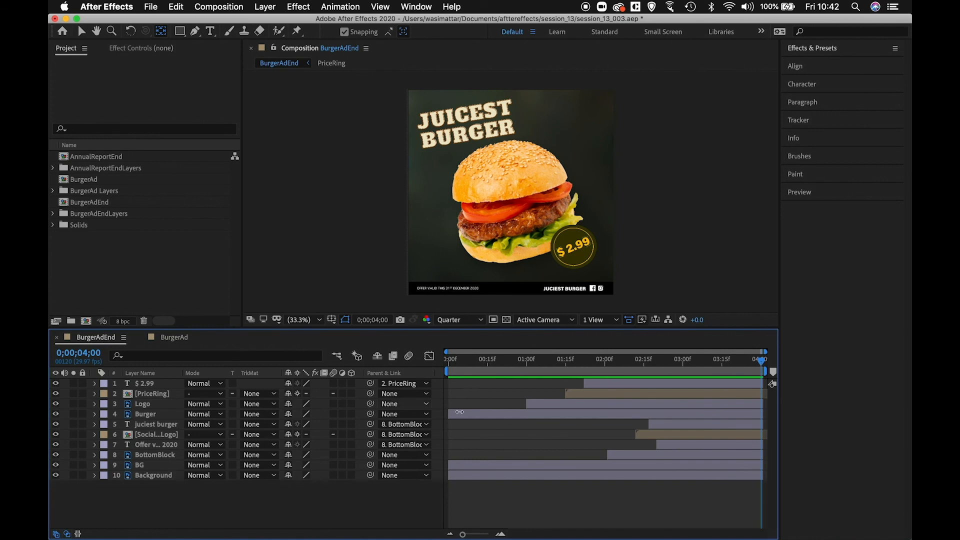
pyautogui.press('Home')
pyautogui.press('space')
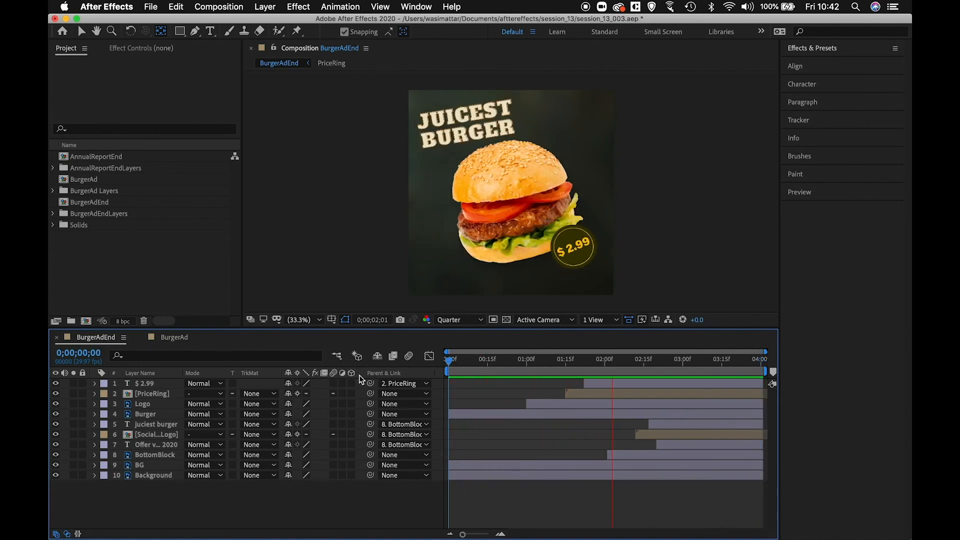